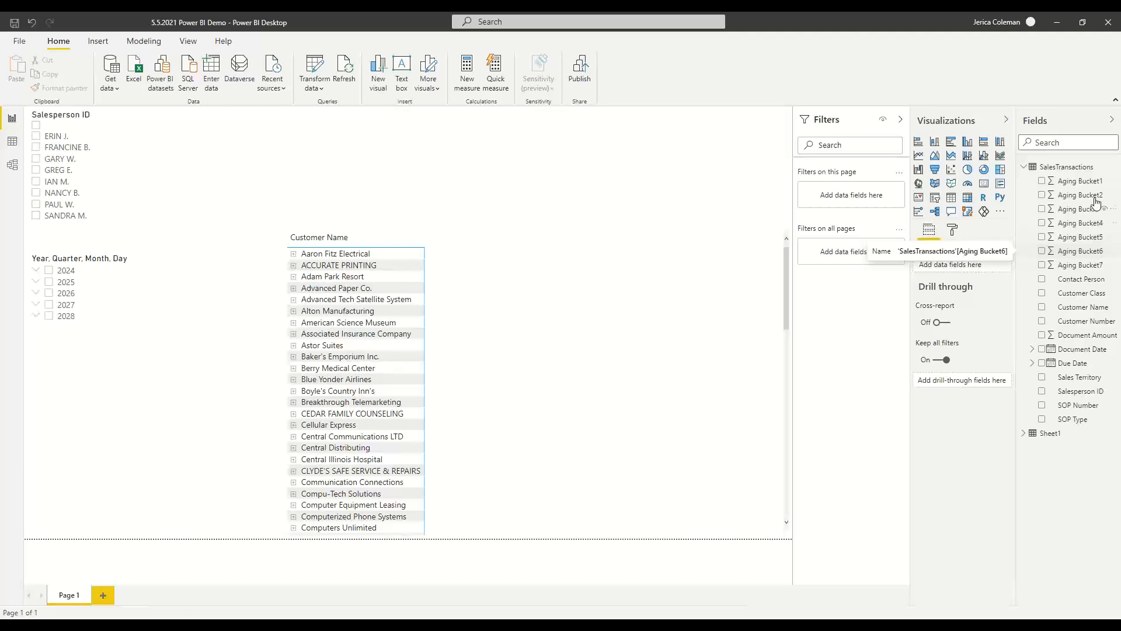
# Add a calculated column named Total Customer Balance to the SalesTransactions table.
pyautogui.click(1068, 169)
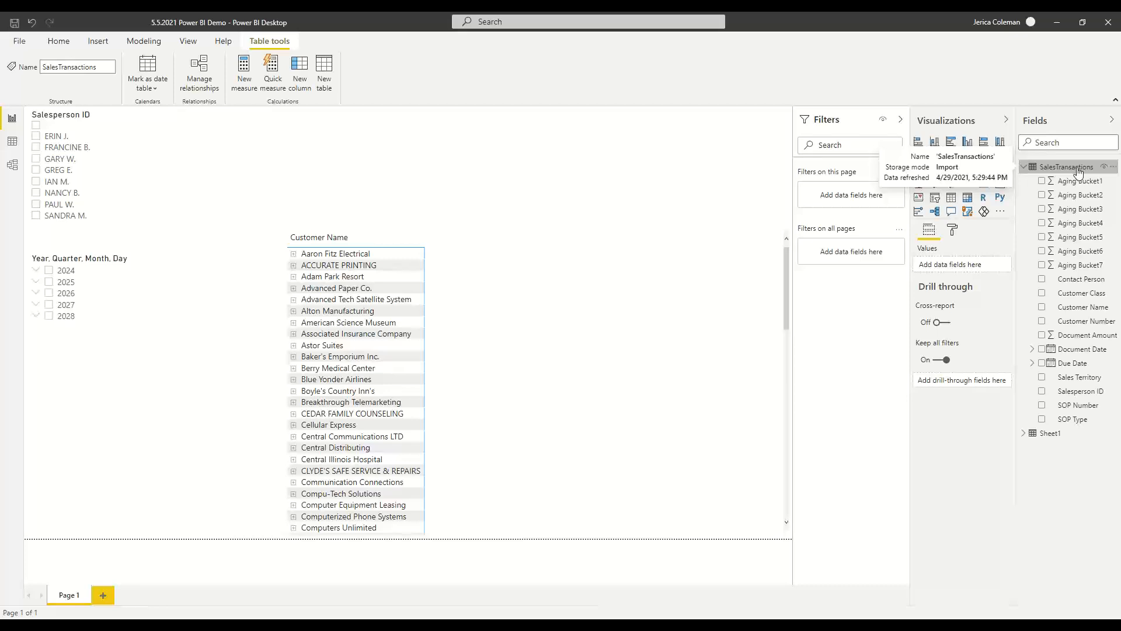
pyautogui.click(302, 65)
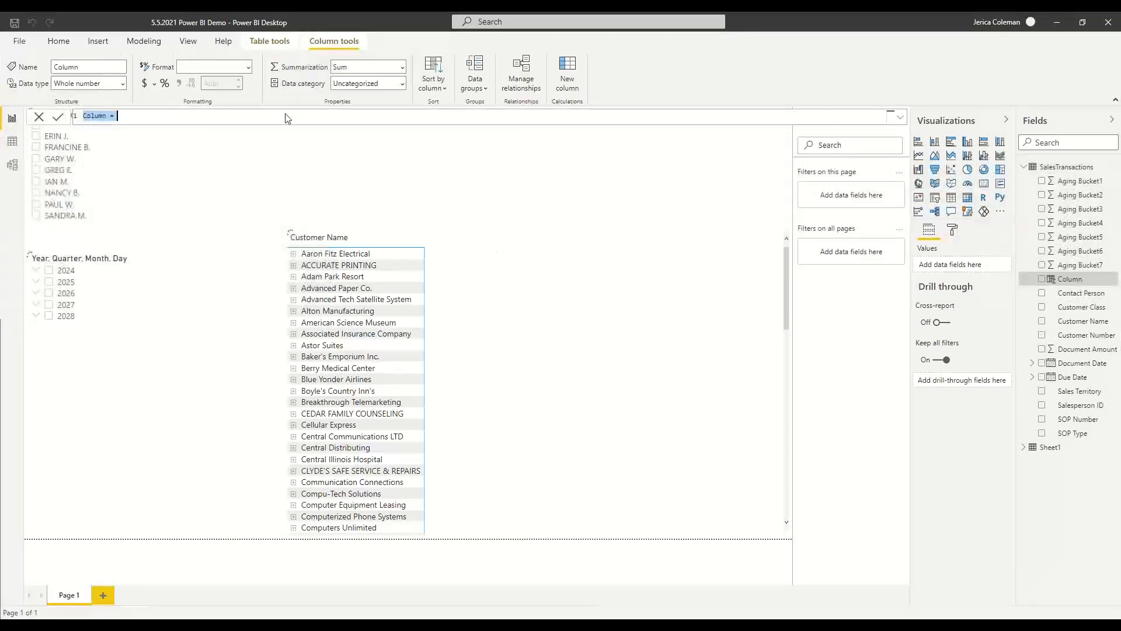
pyautogui.click(107, 116)
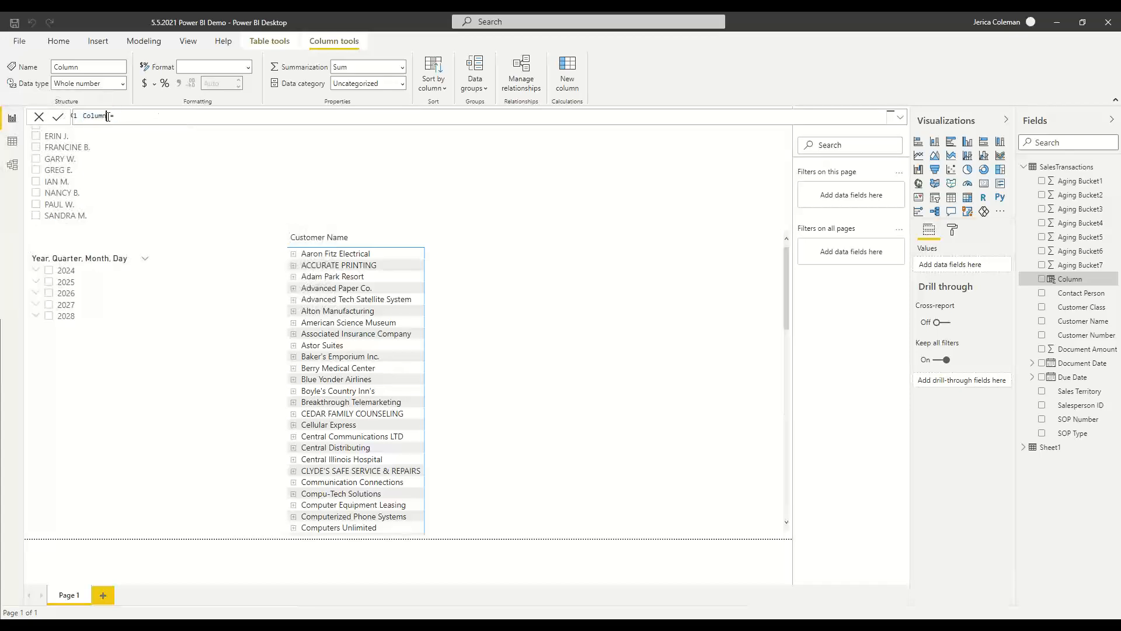
pyautogui.doubleClick(95, 116)
pyautogui.write('Tota')
# Define the Total Customer Balance formula as the sum of Aging Bucket1 through Aging Bucket7 from SalesTransactions and commit it.
pyautogui.write('gi')
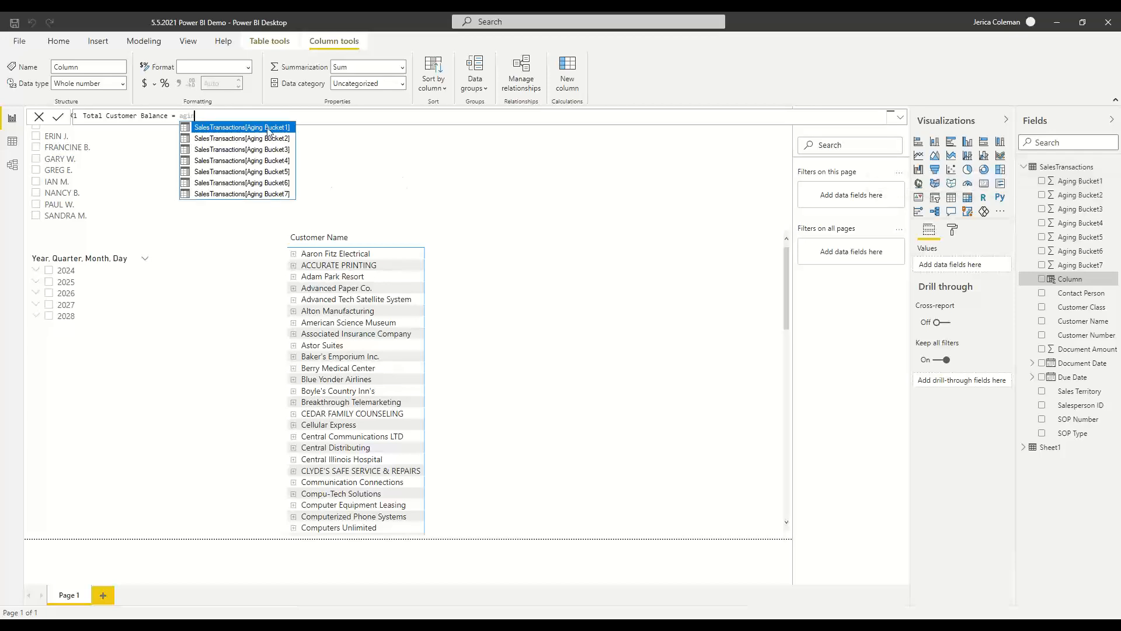
pyautogui.click(268, 128)
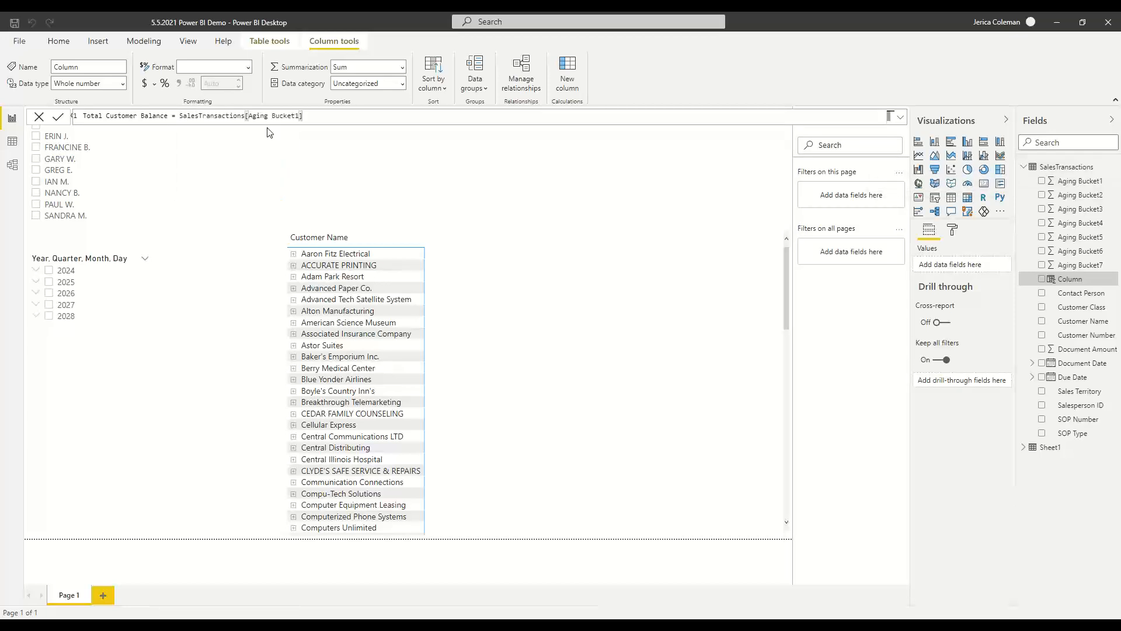
pyautogui.write('+agin')
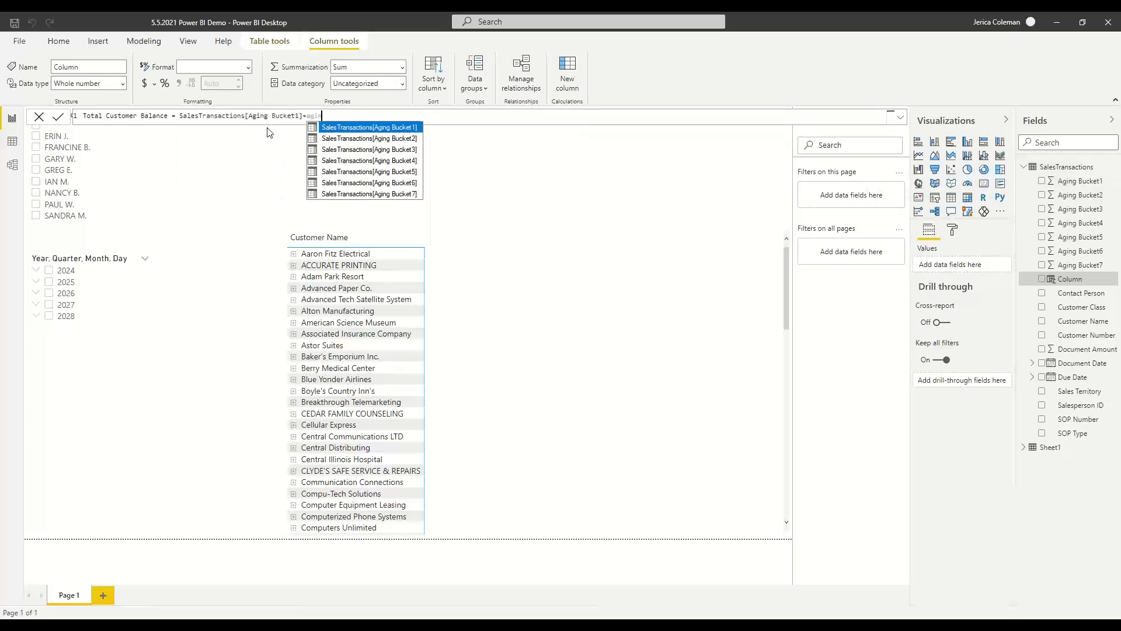
pyautogui.click(380, 139)
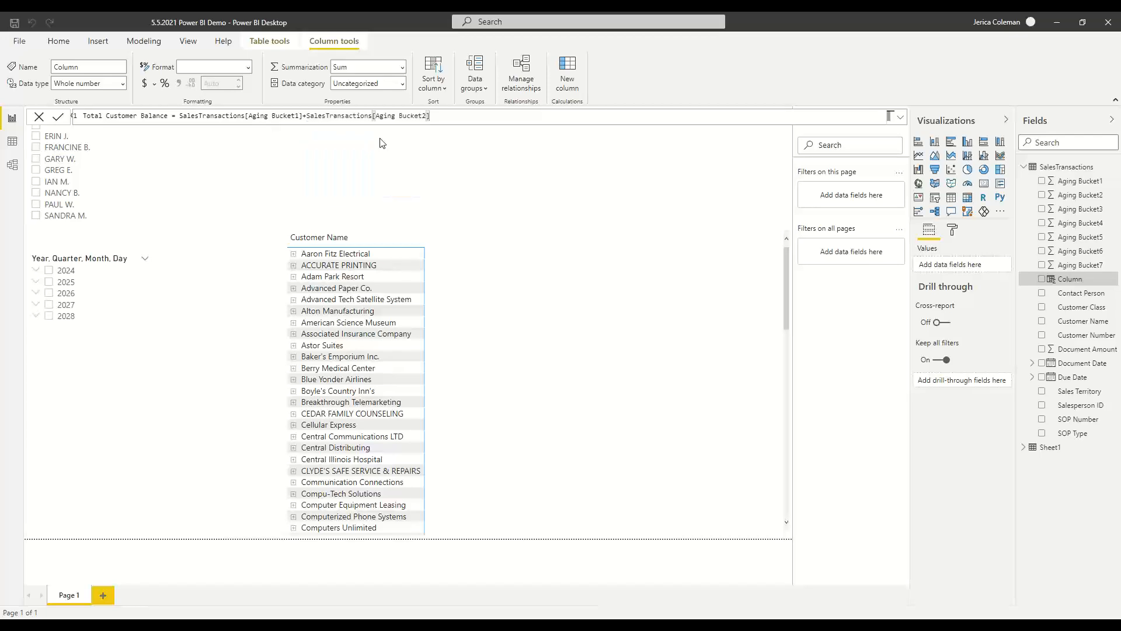
pyautogui.write('+agin')
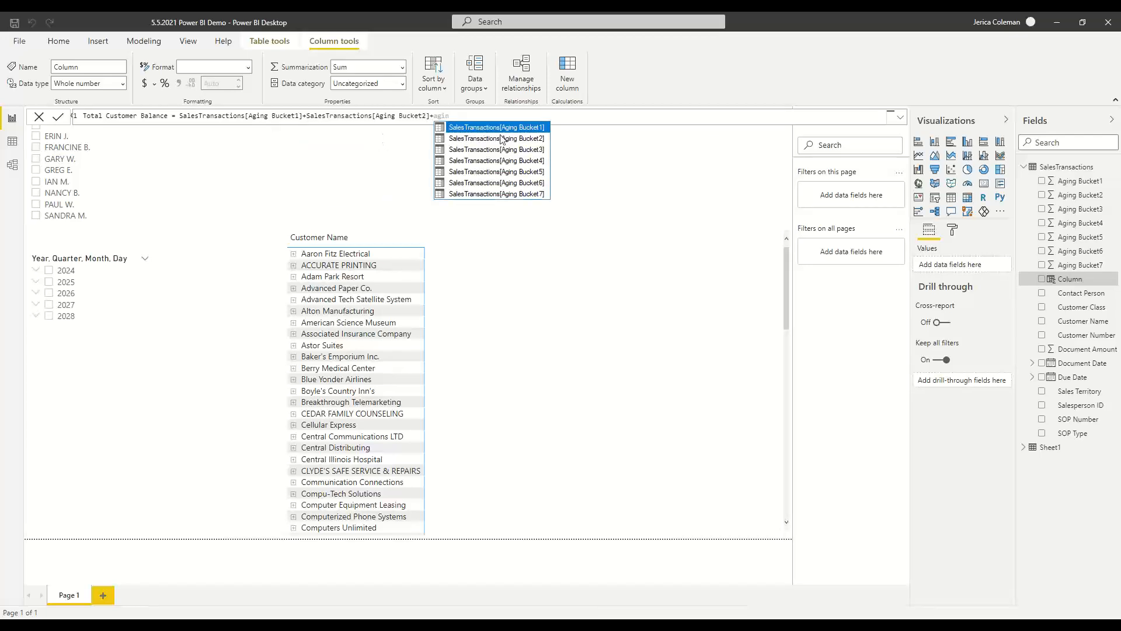
pyautogui.click(514, 150)
pyautogui.write('+agin')
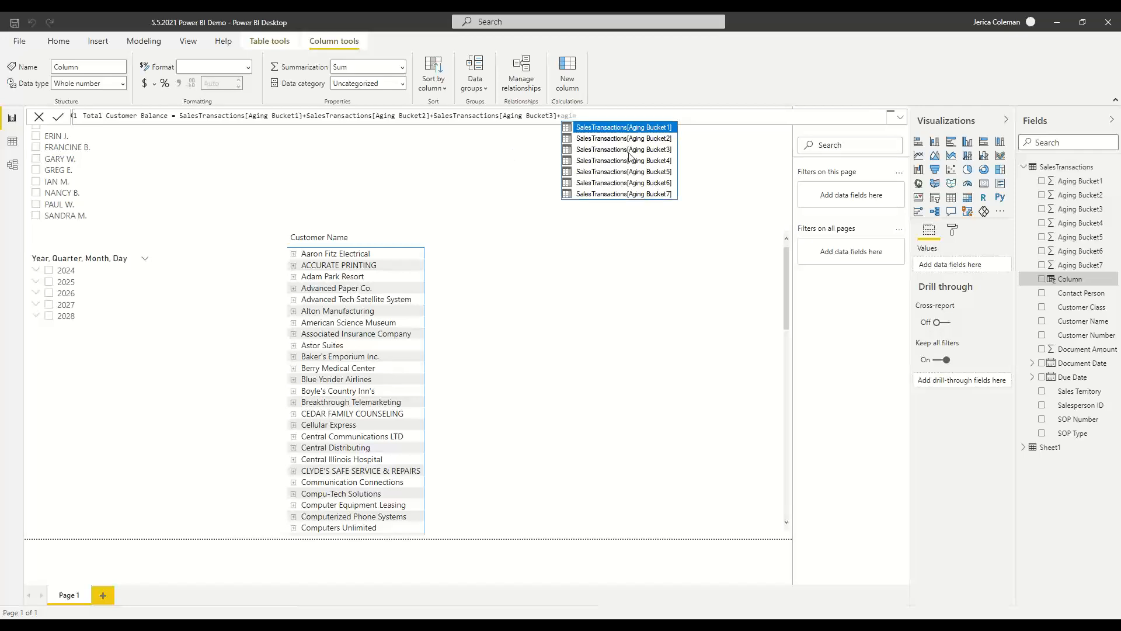
pyautogui.click(662, 168)
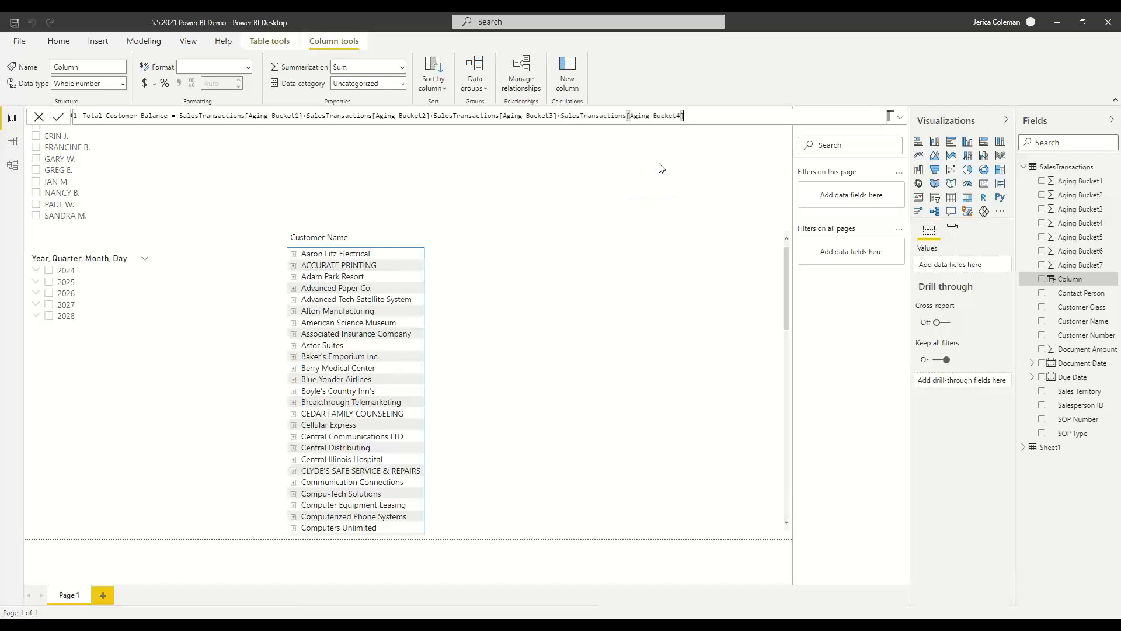
pyautogui.write('+agin')
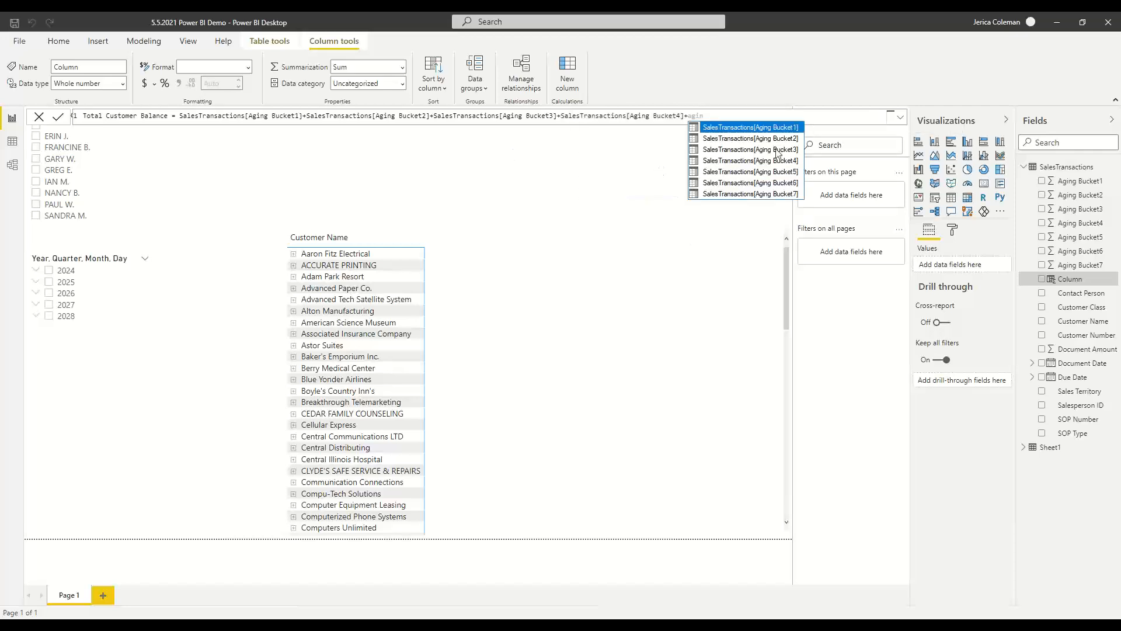
pyautogui.click(777, 172)
pyautogui.write('+')
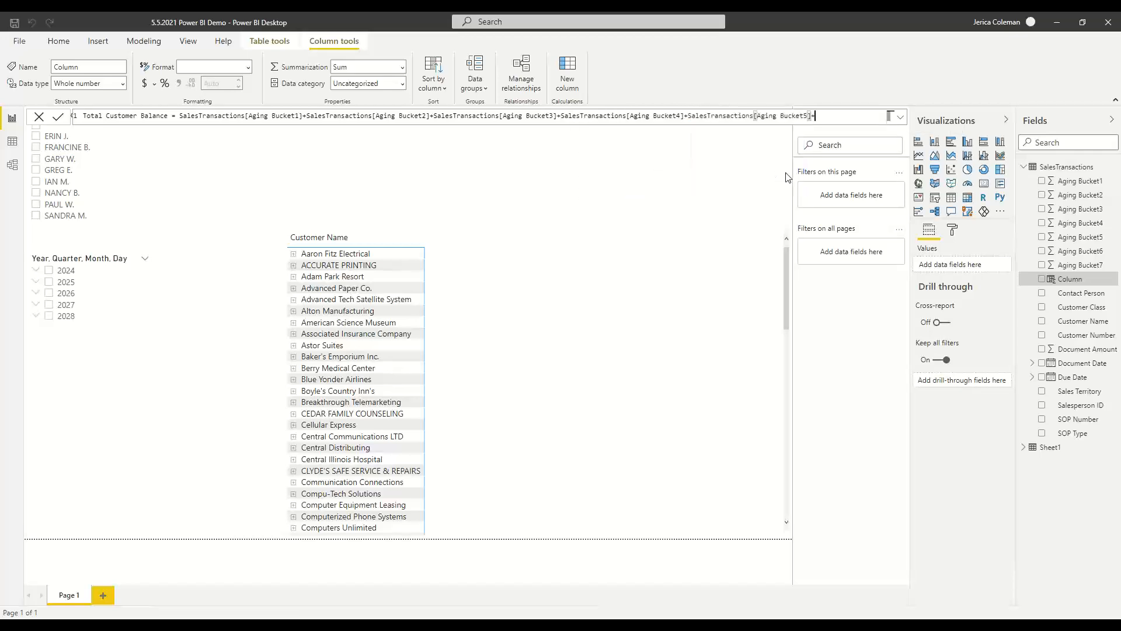
pyautogui.write('agin')
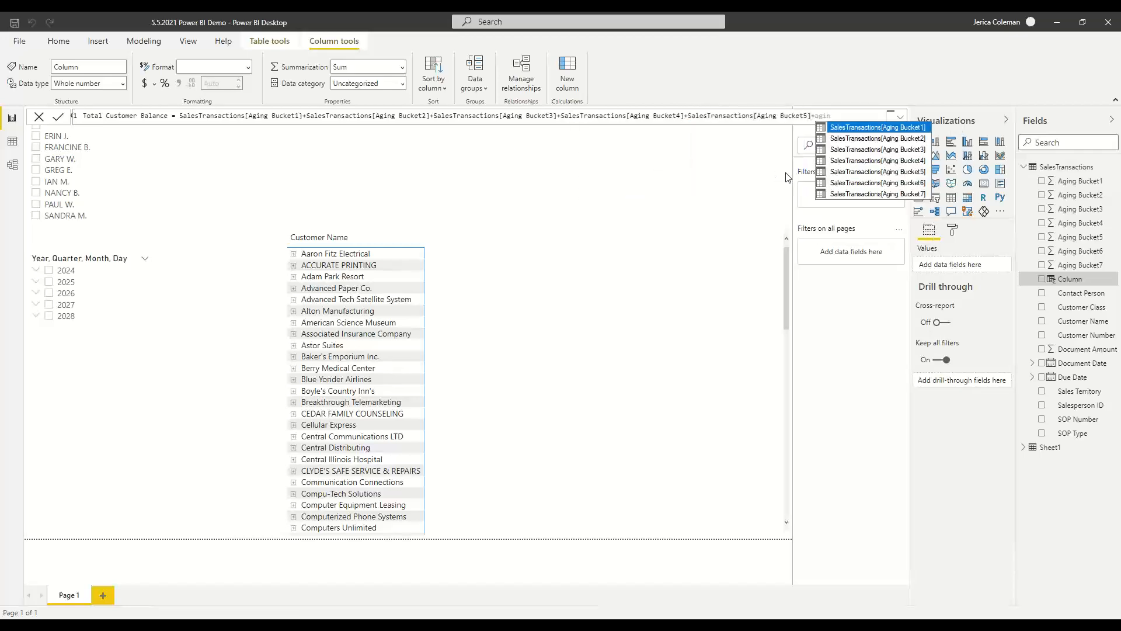
pyautogui.click(902, 183)
pyautogui.write('+agin')
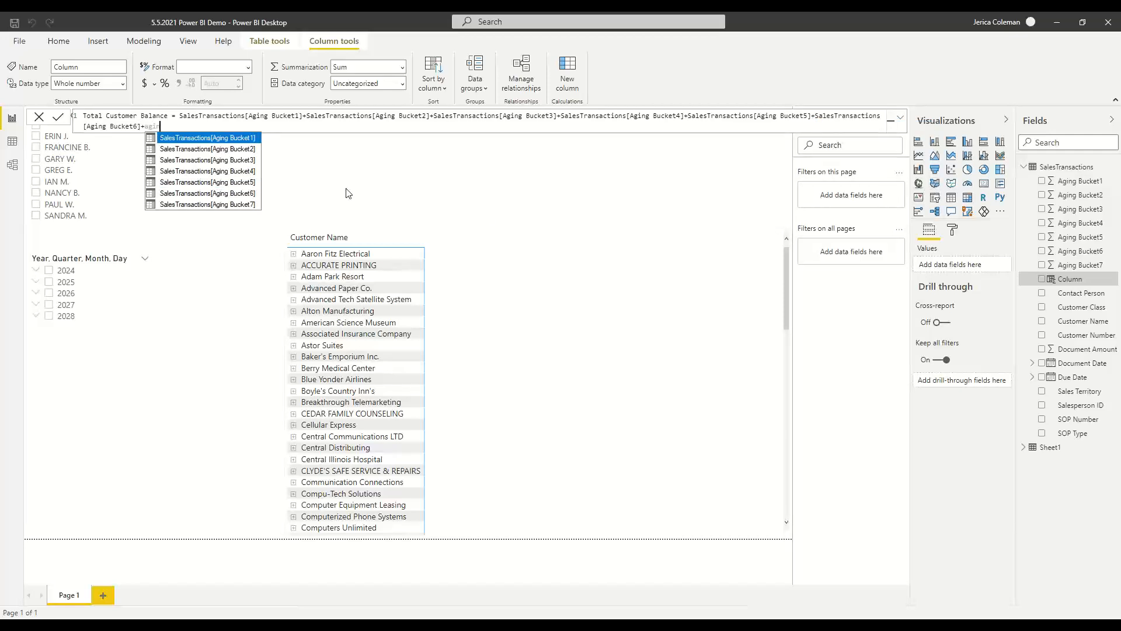
pyautogui.click(216, 205)
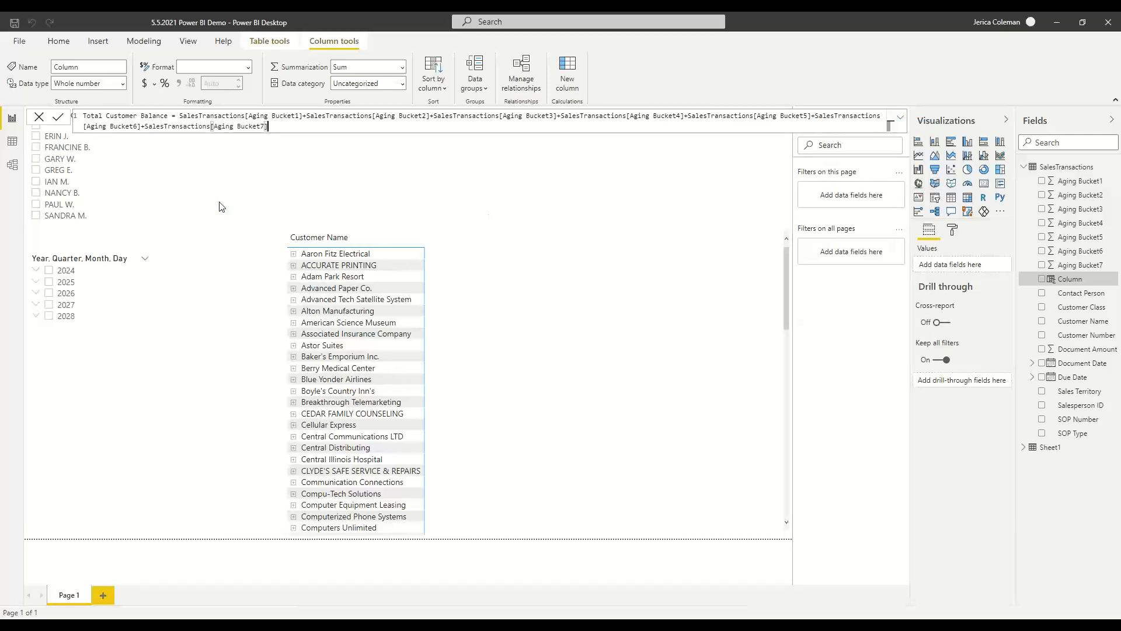
pyautogui.click(57, 118)
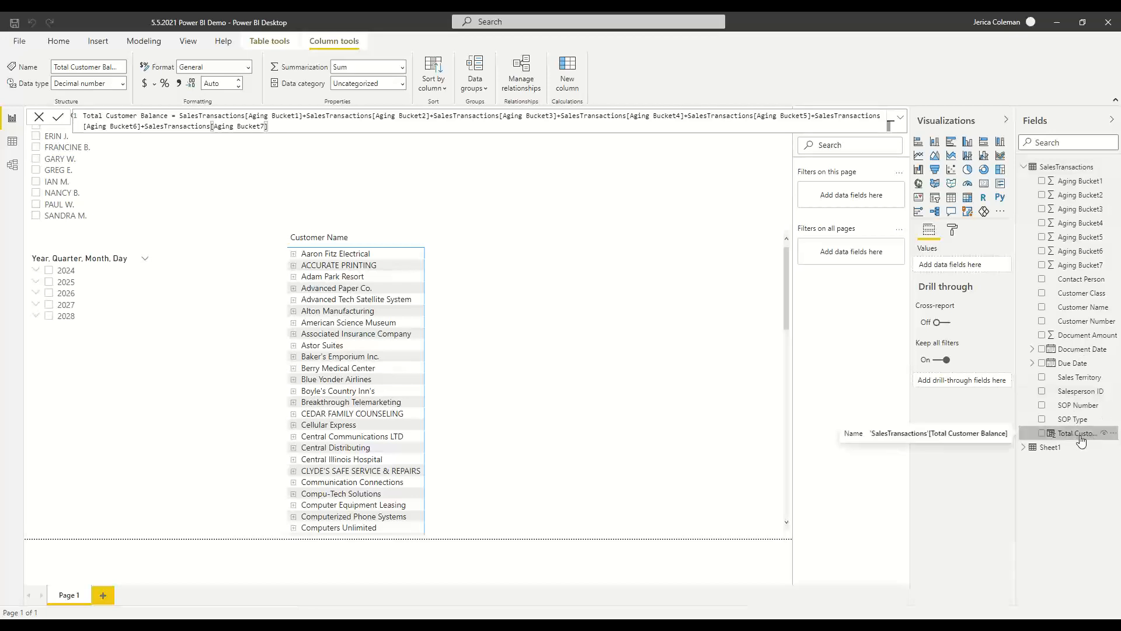
# Examine the Total Customer Balance column in the SalesTransactions table data.
pyautogui.click(14, 146)
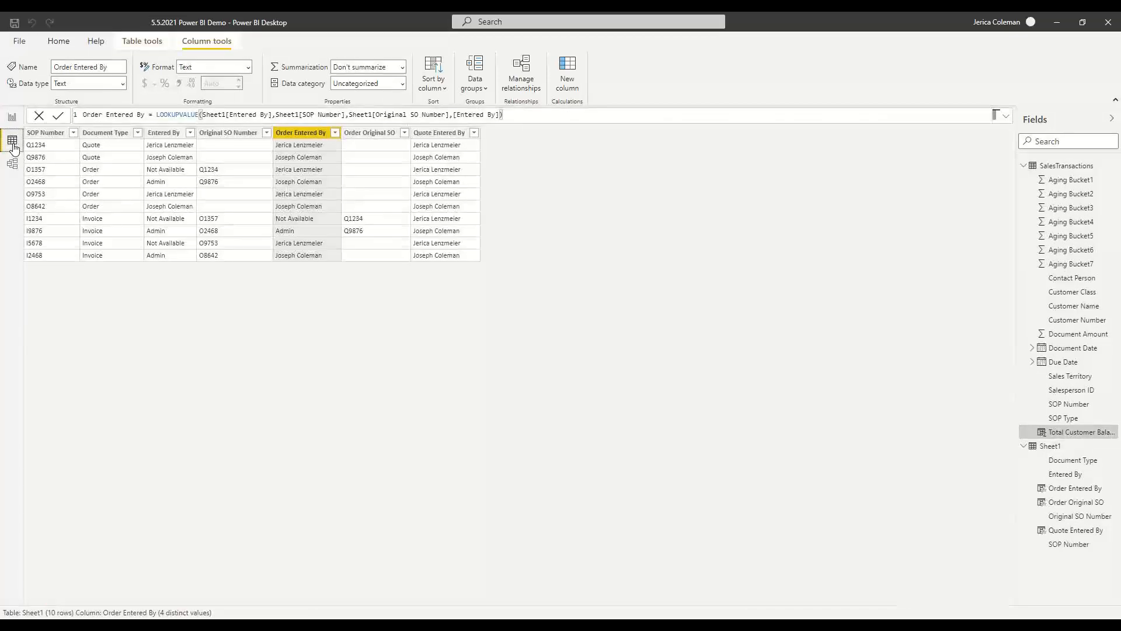
pyautogui.click(1063, 168)
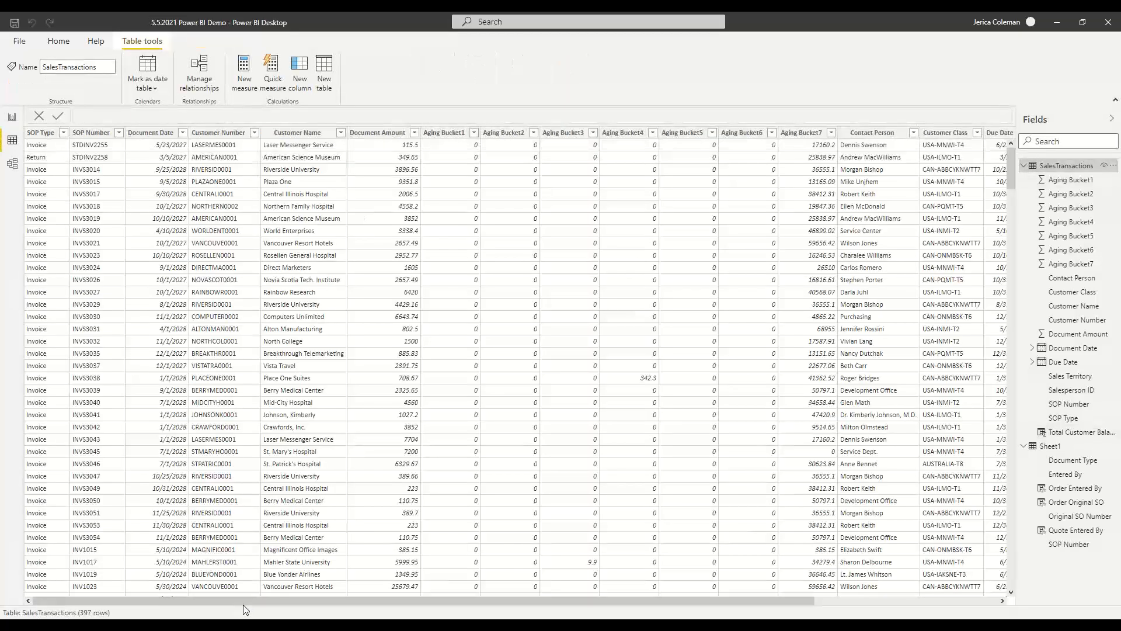
pyautogui.moveTo(293, 602); pyautogui.dragTo(515, 610)
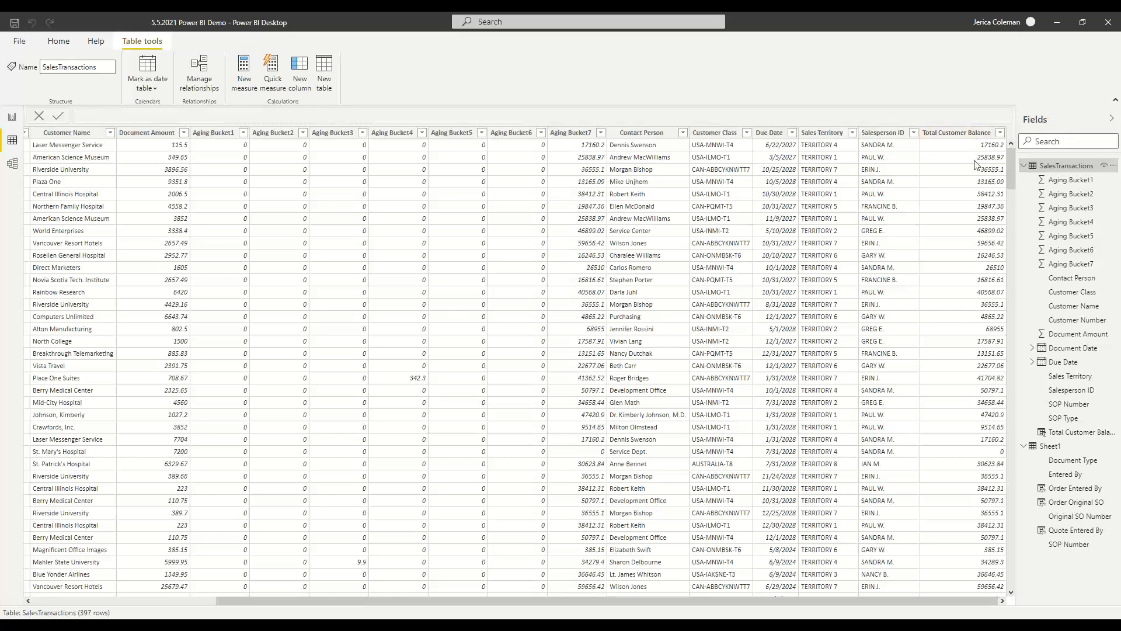
# Add Total Customer Balance to the report's customer matrix as a value and check the document breakdown under Aaron Fitz Electrical.
pyautogui.click(12, 118)
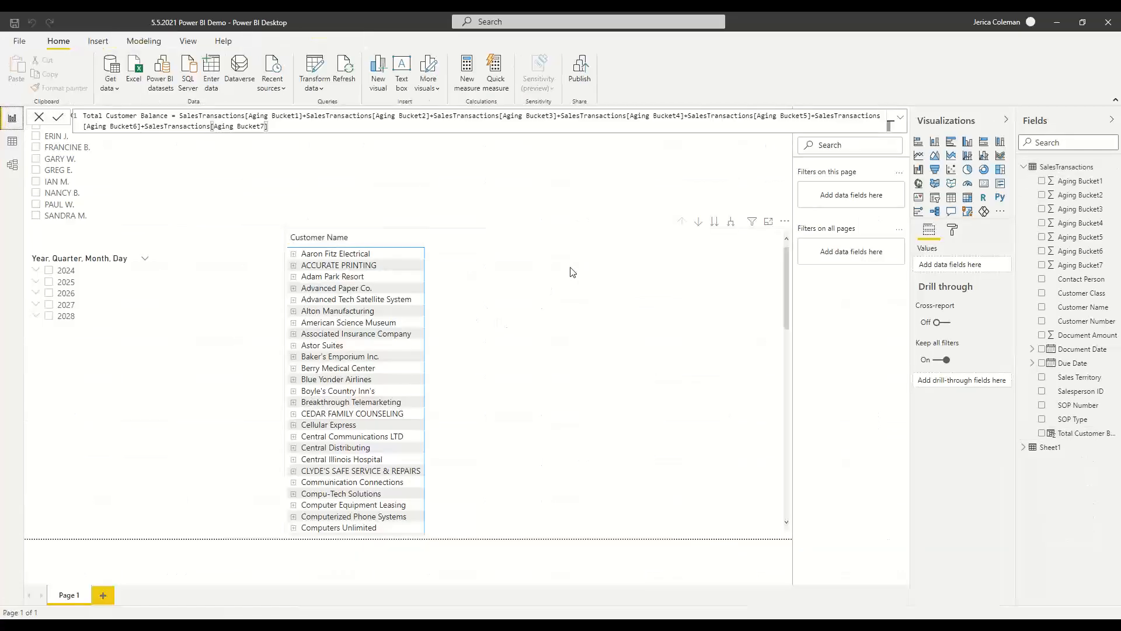
pyautogui.click(670, 285)
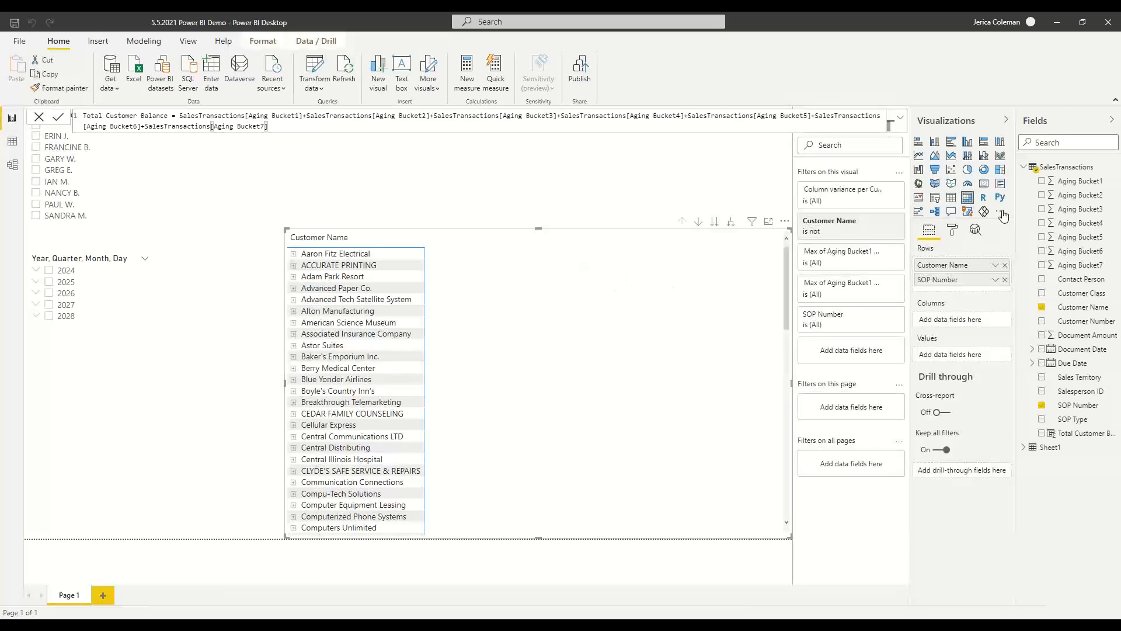
pyautogui.moveTo(1081, 435); pyautogui.dragTo(545, 299)
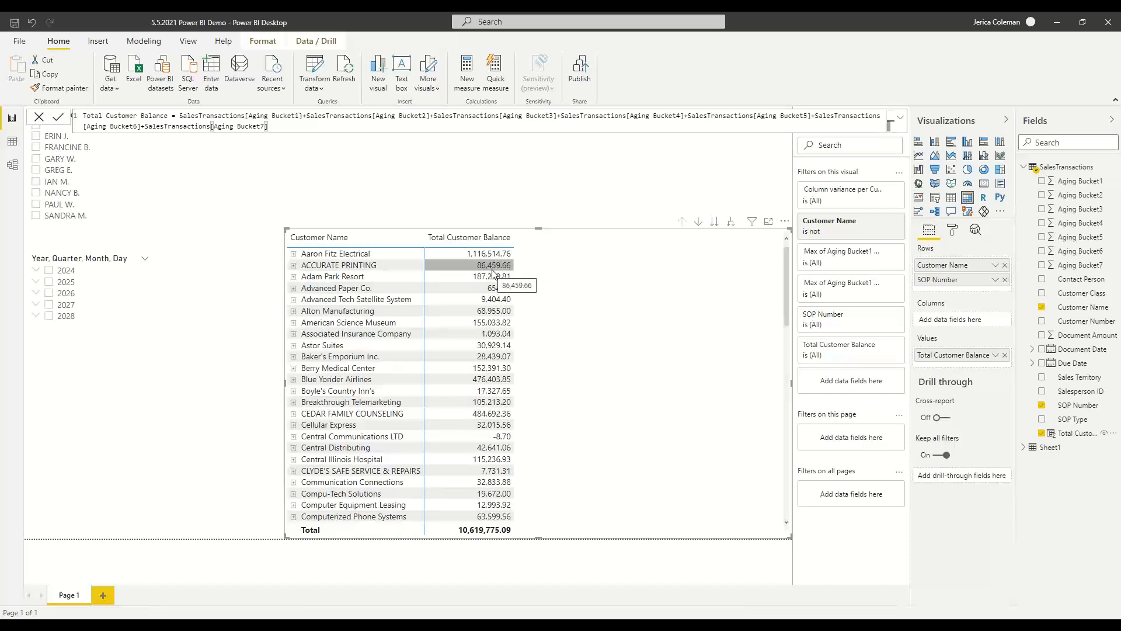
pyautogui.click(294, 255)
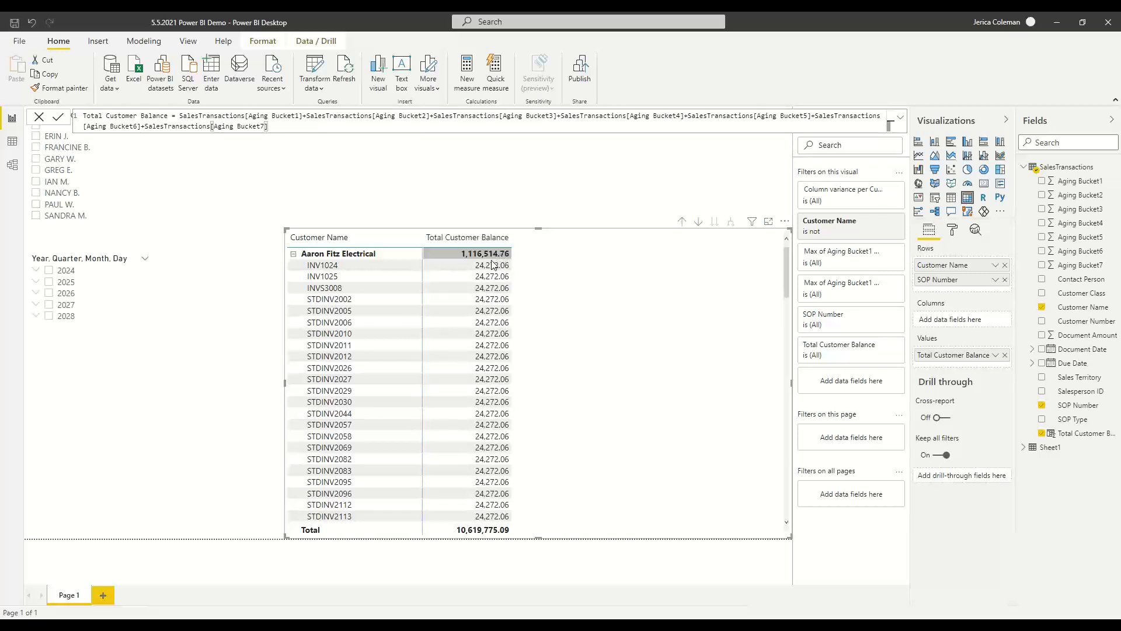
pyautogui.click(293, 257)
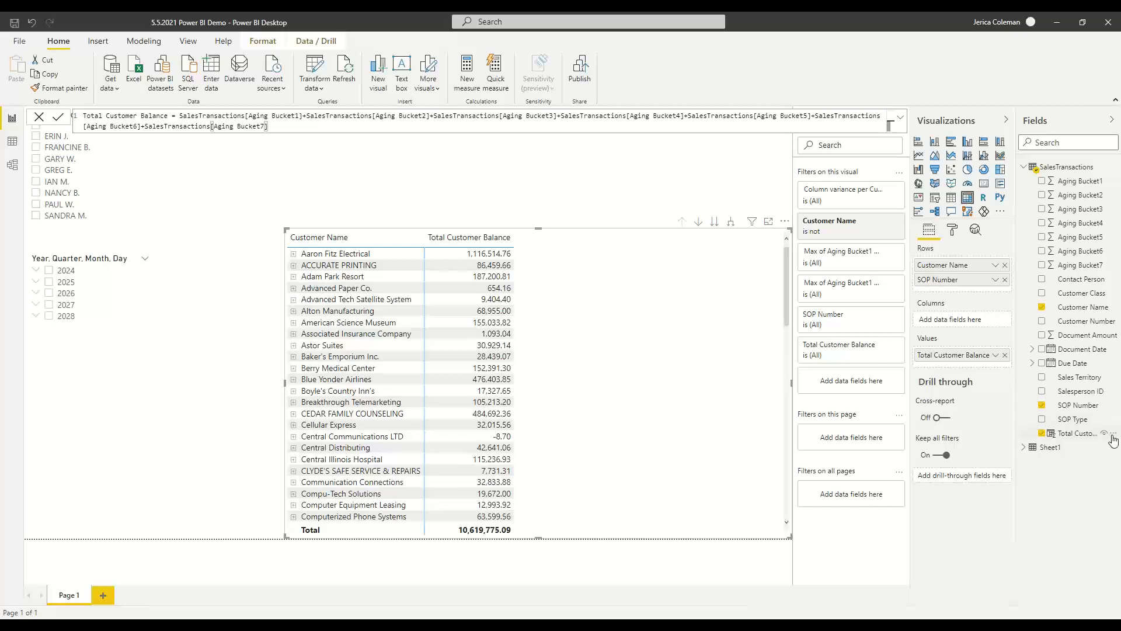
# Start a quick measure from the Total Customer Balance field using the Max per category calculation.
pyautogui.click(1114, 434)
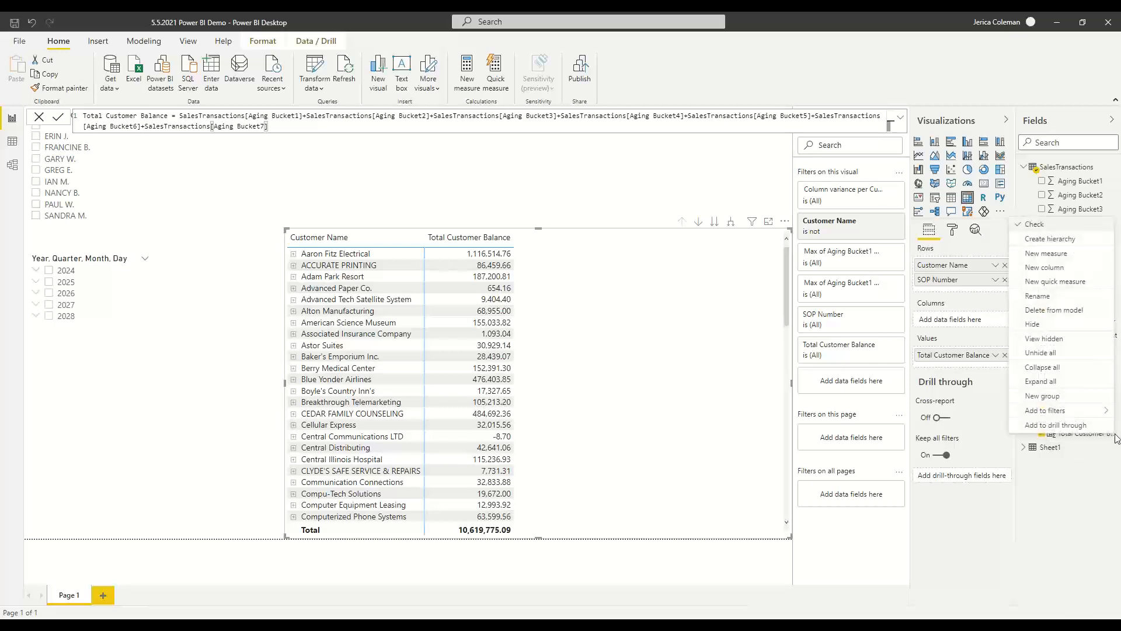
pyautogui.click(1055, 282)
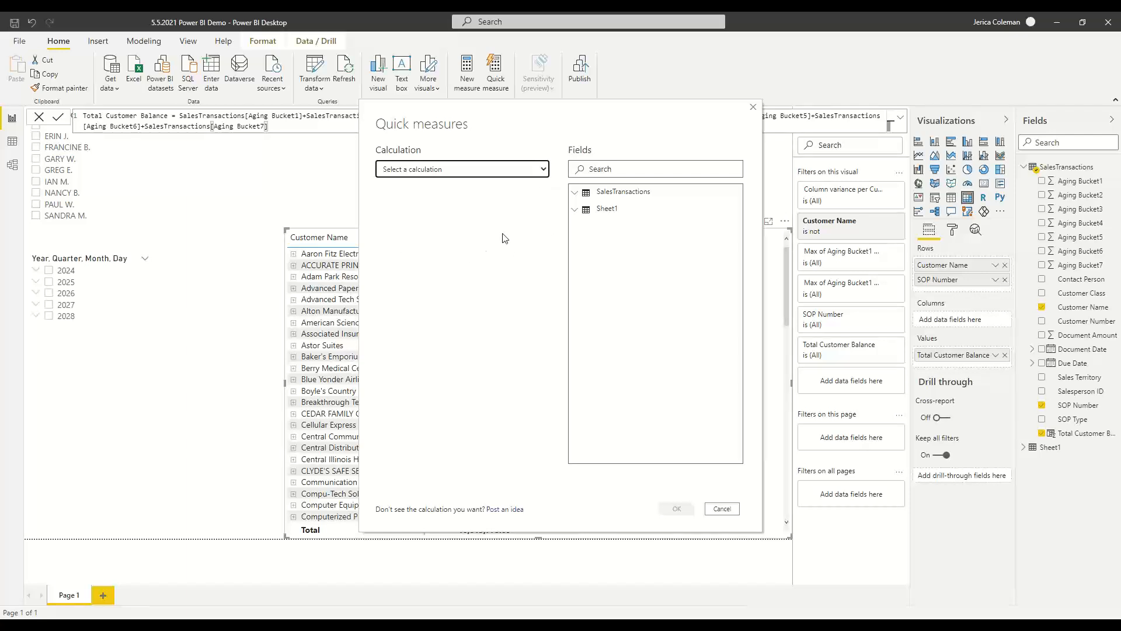
pyautogui.click(544, 170)
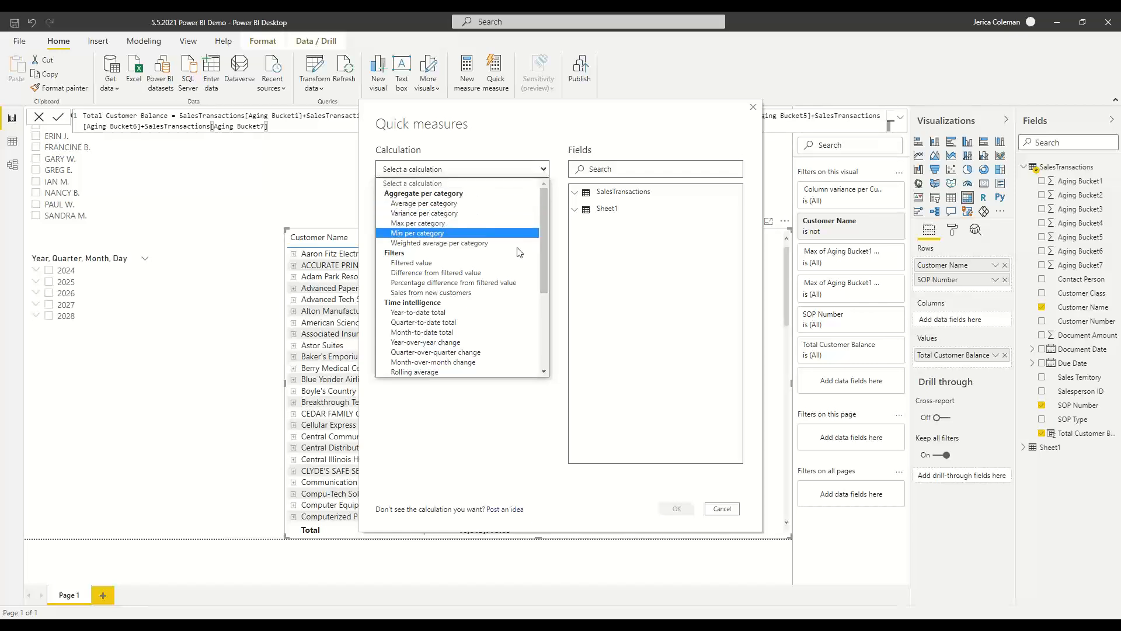
pyautogui.moveTo(545, 267); pyautogui.dragTo(541, 322)
pyautogui.moveTo(547, 300); pyautogui.dragTo(555, 240)
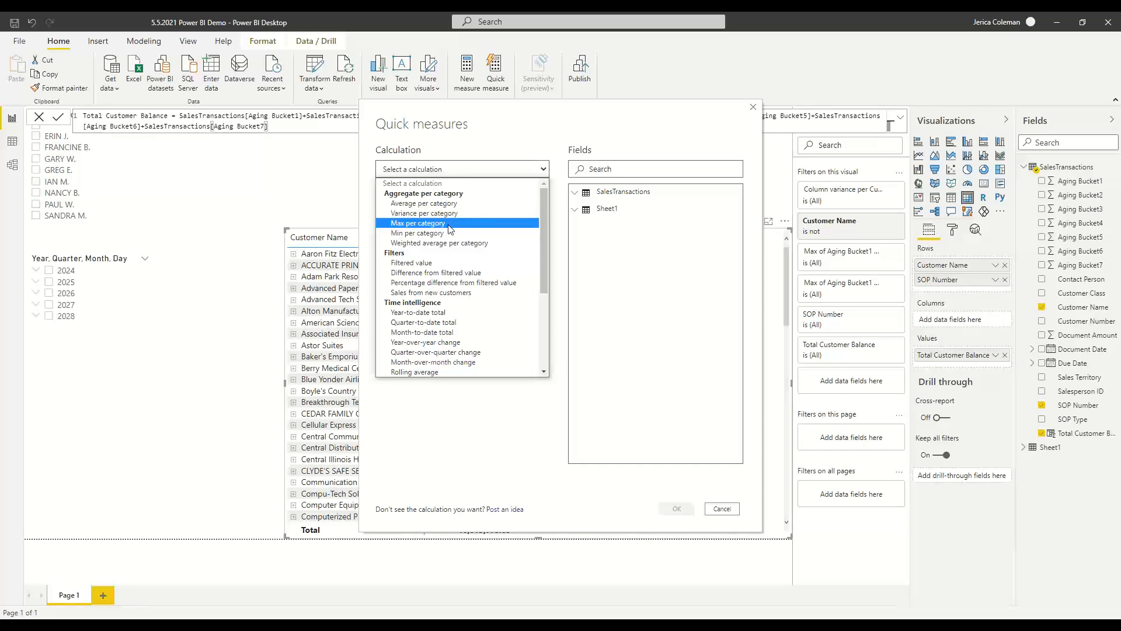
pyautogui.click(411, 225)
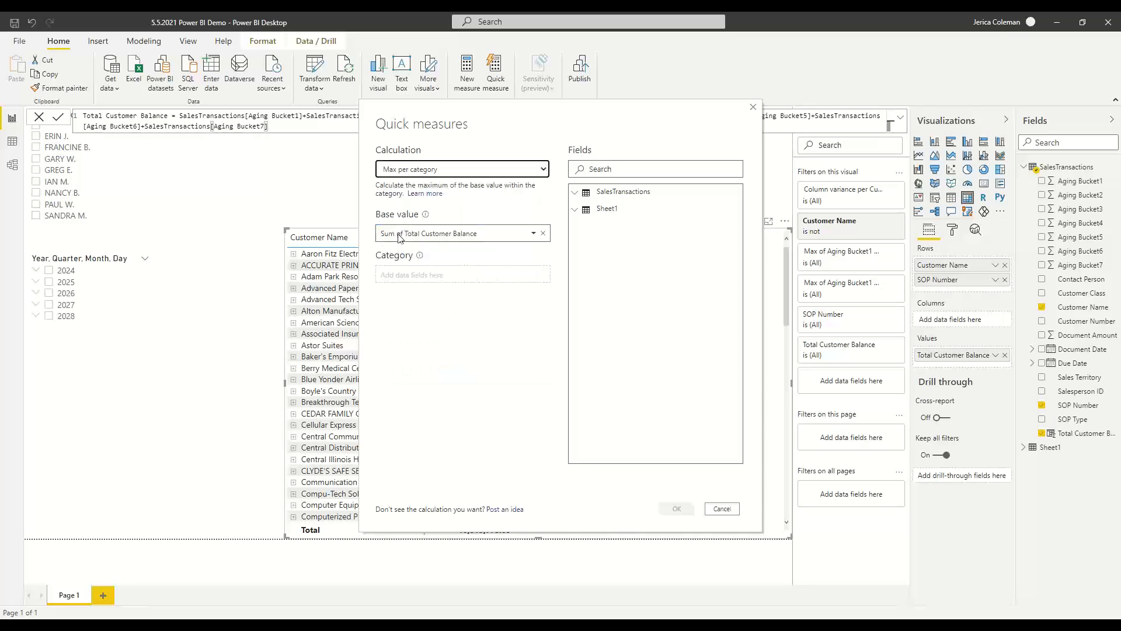
# Set the quick measure's base value to the Maximum of Total Customer Balance with Customer Name as its category, and create it.
pyautogui.click(533, 233)
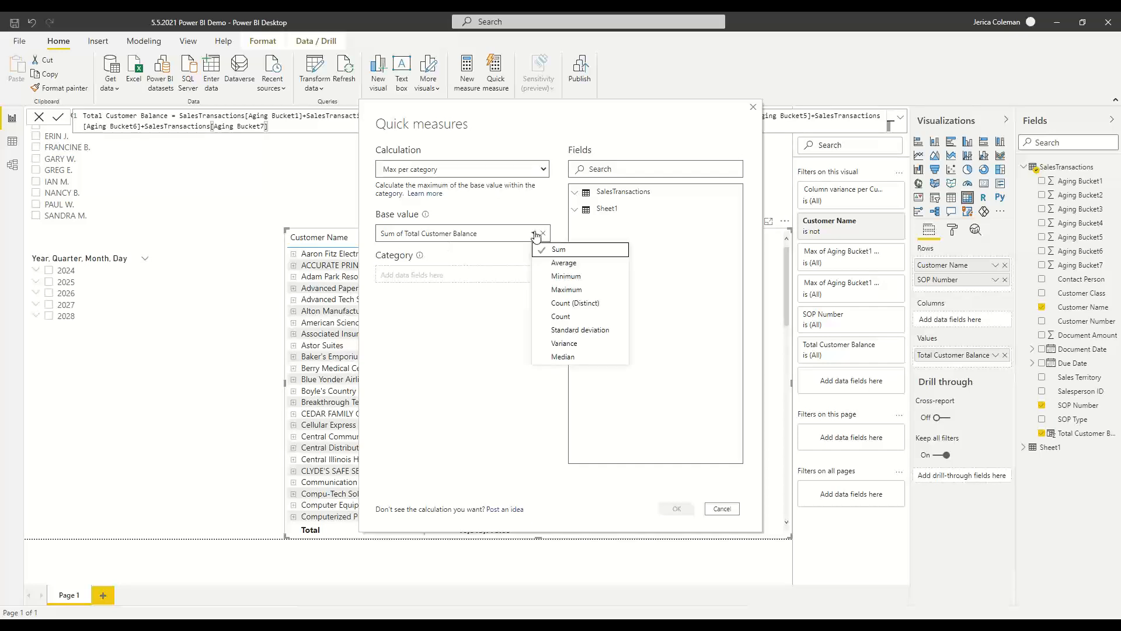
pyautogui.click(567, 289)
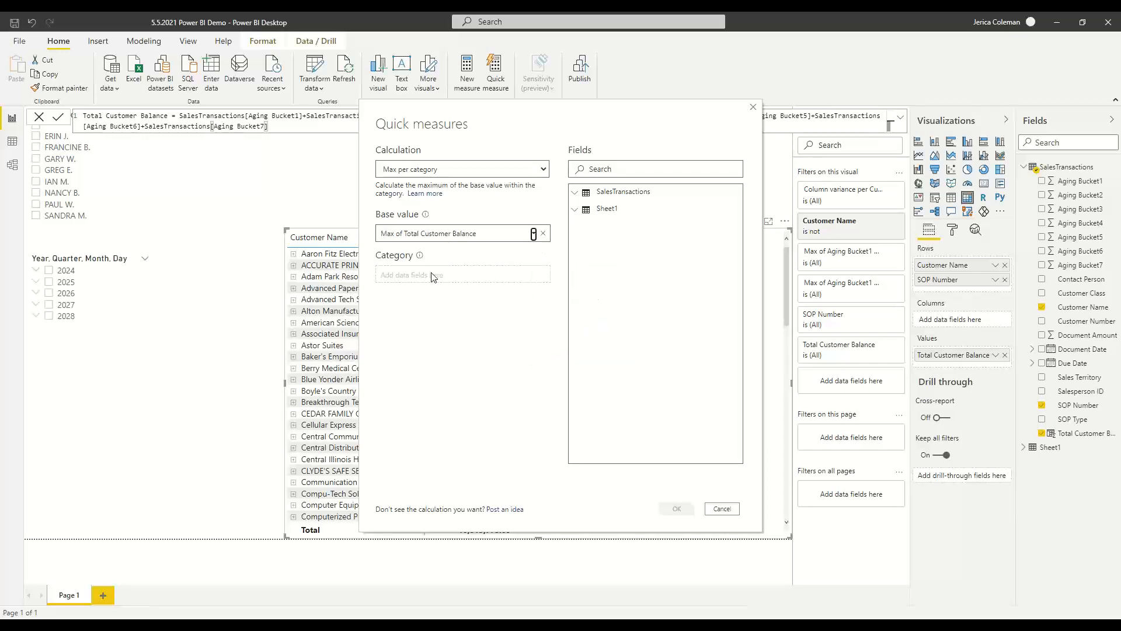
pyautogui.click(575, 192)
pyautogui.moveTo(625, 325); pyautogui.dragTo(435, 277)
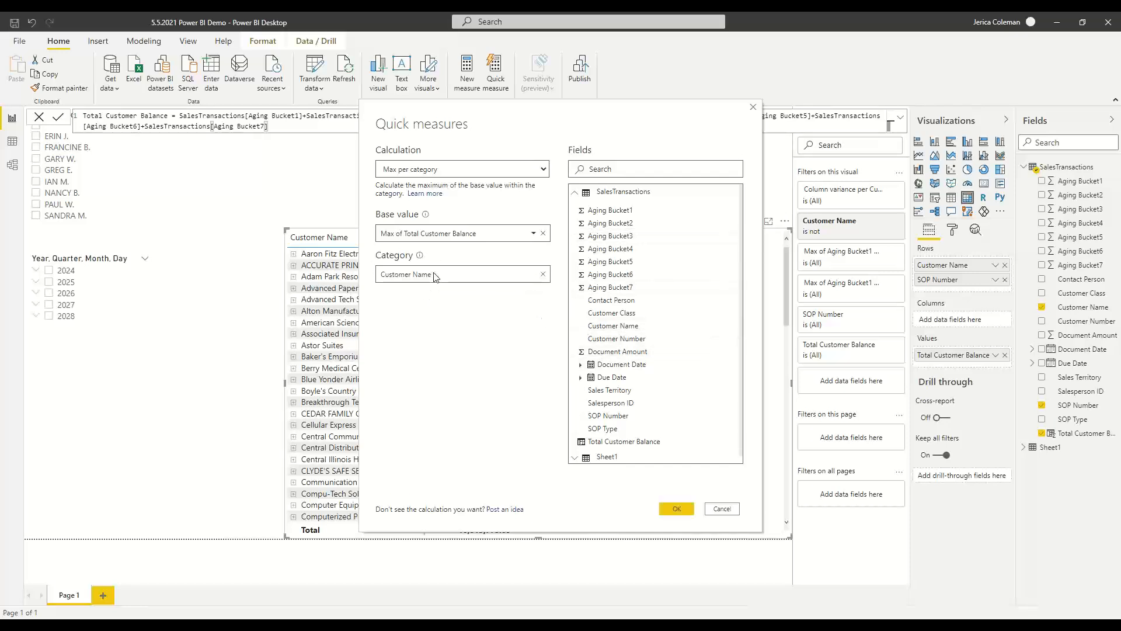
pyautogui.click(676, 508)
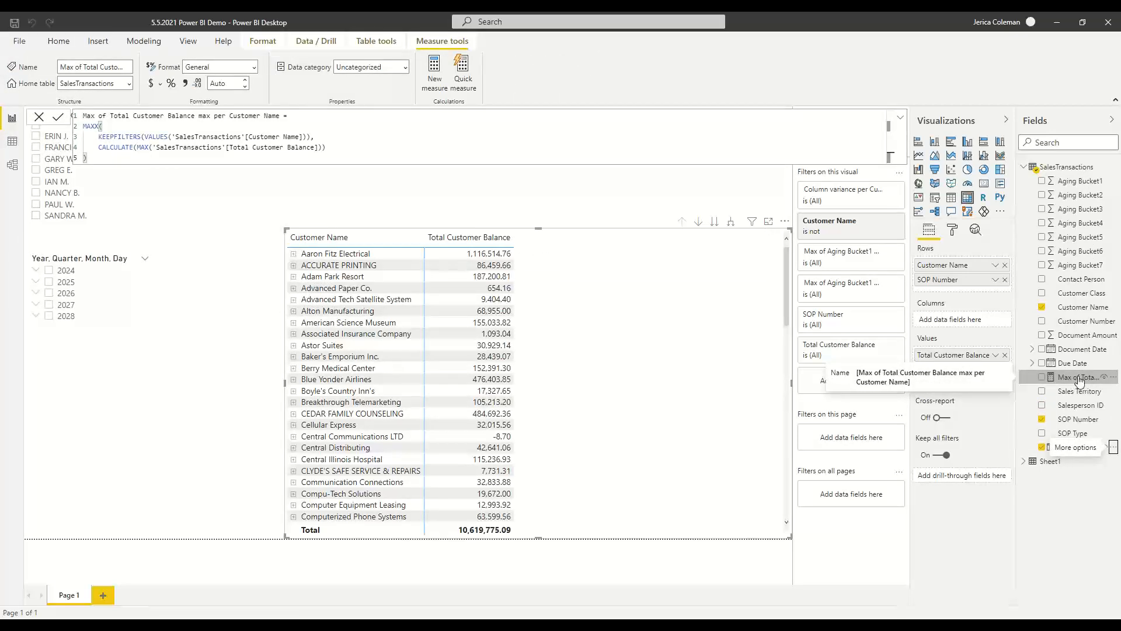
# Add the max-per-customer quick measure to the customer matrix and summarize its Total Customer Balance value by Maximum.
pyautogui.moveTo(1079, 380); pyautogui.dragTo(703, 291)
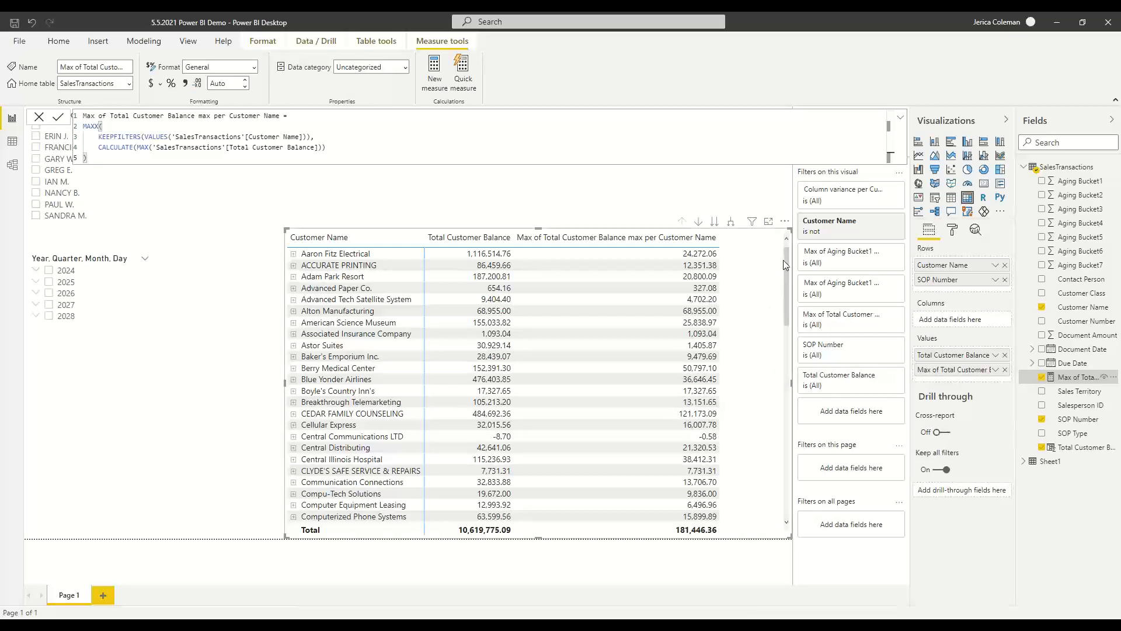
pyautogui.click(996, 356)
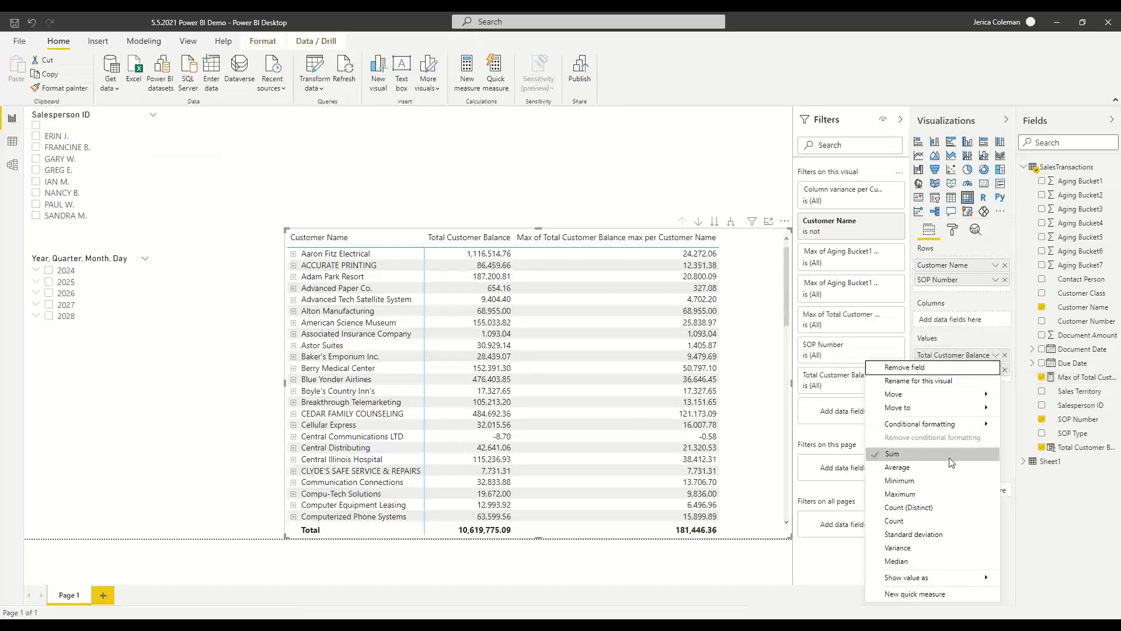
pyautogui.click(907, 494)
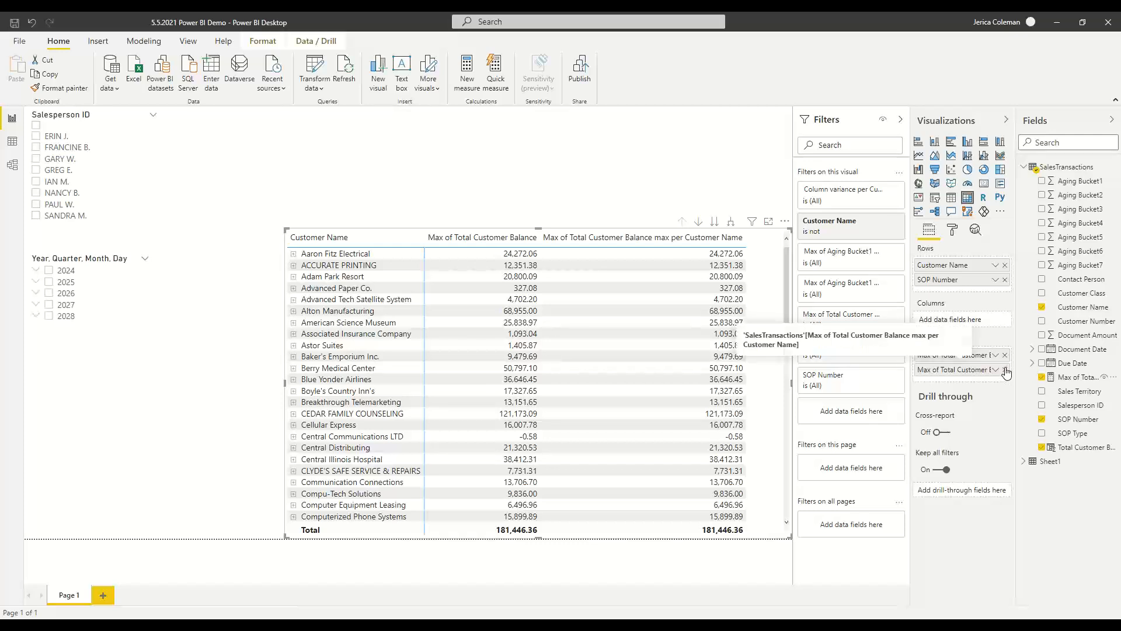
# Remove the quick measure from the matrix values and check the document breakdown under Aaron Fitz Electrical.
pyautogui.click(1005, 370)
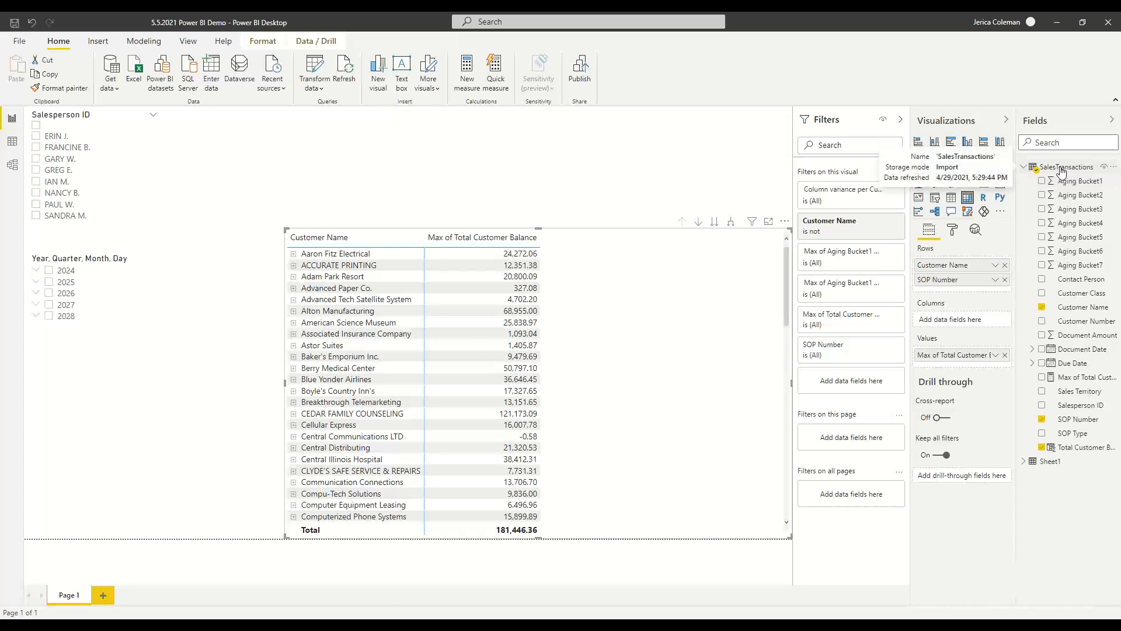
pyautogui.click(294, 255)
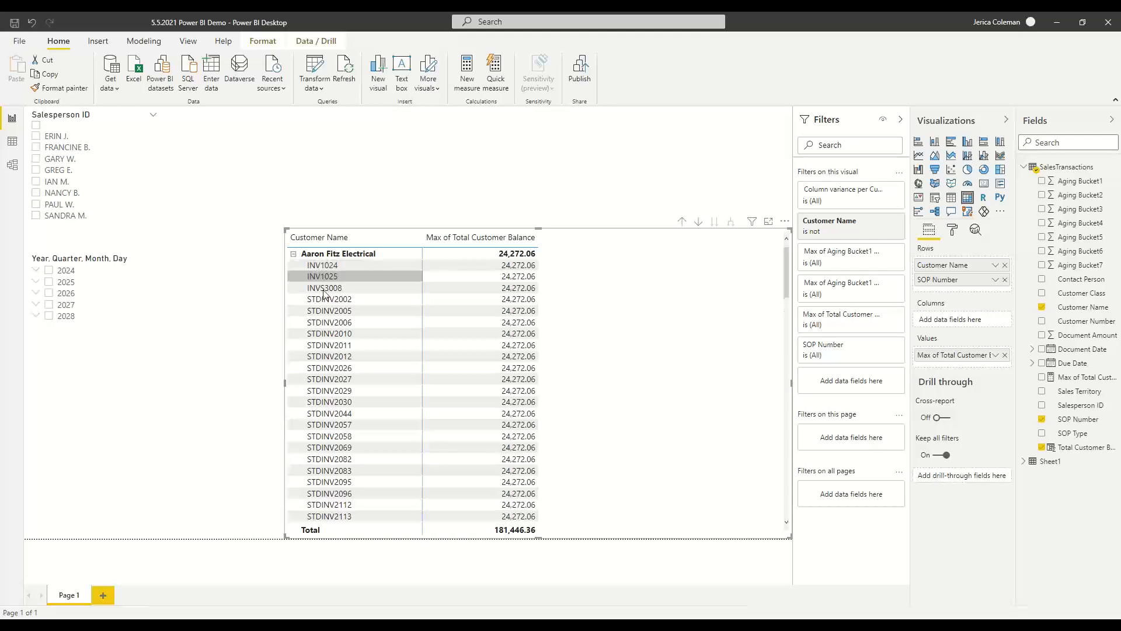
pyautogui.scroll(-3, 338, 453)
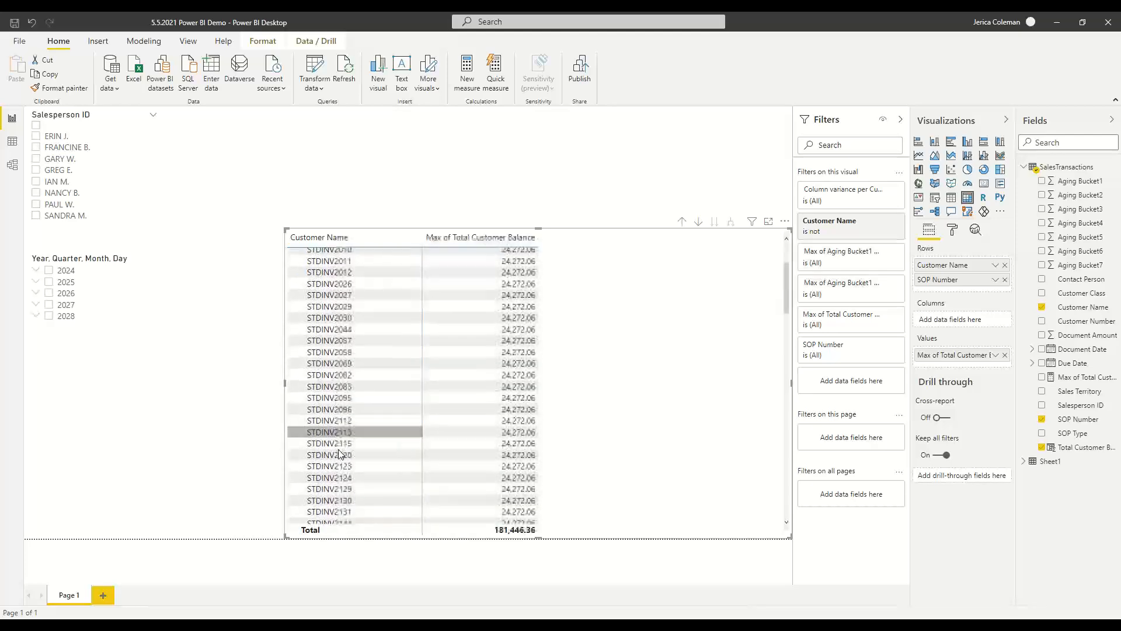
pyautogui.scroll(-10, 338, 453)
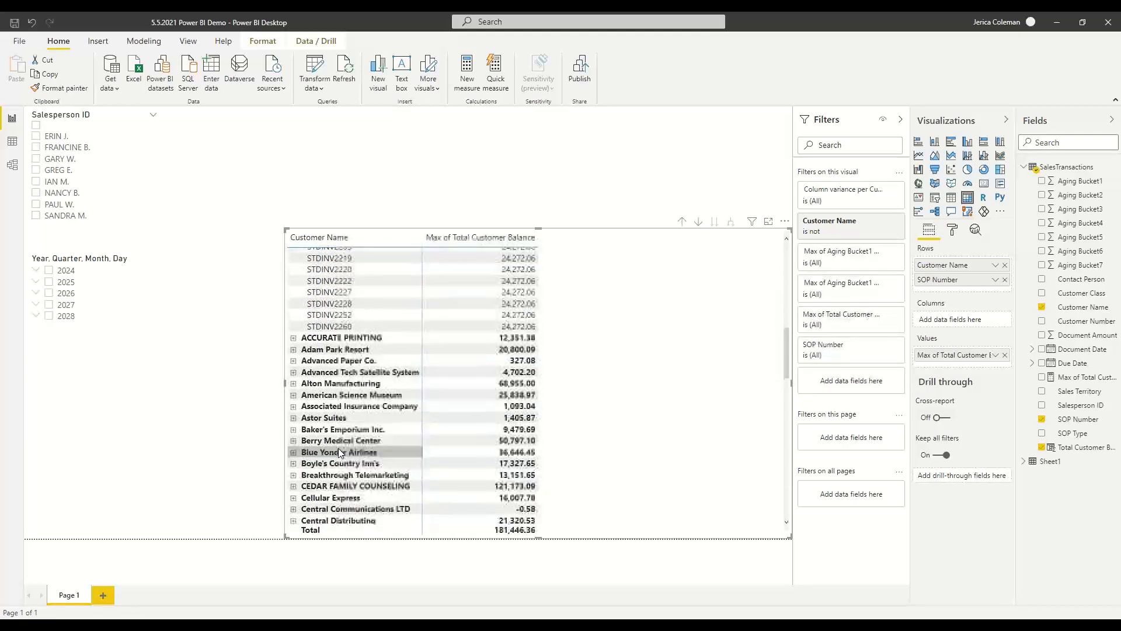
pyautogui.scroll(12, 338, 448)
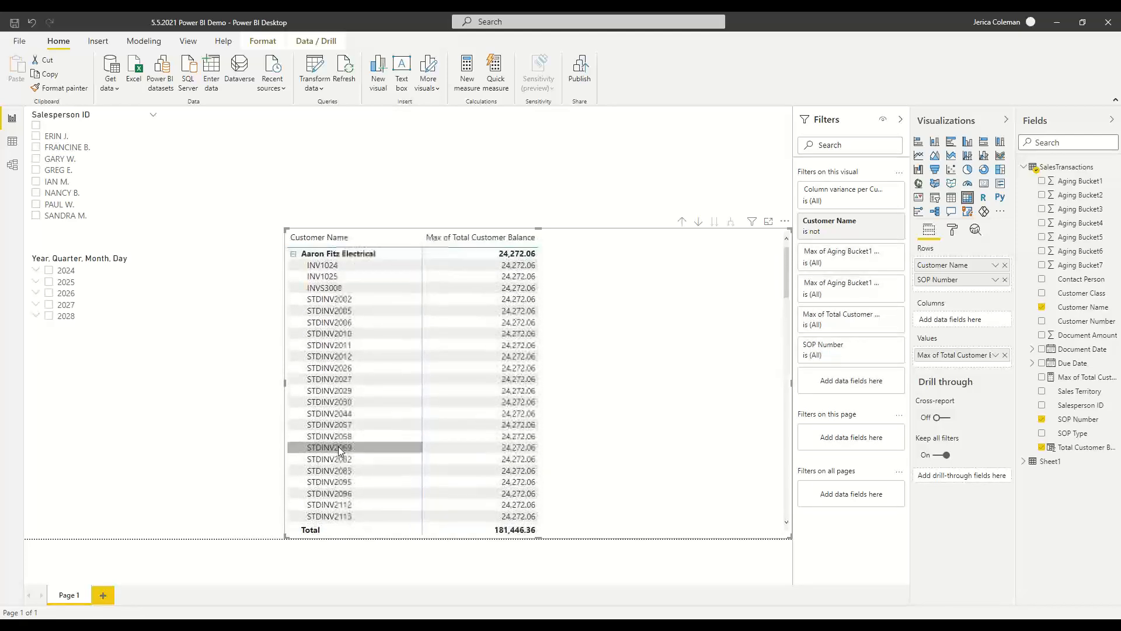
pyautogui.click(294, 254)
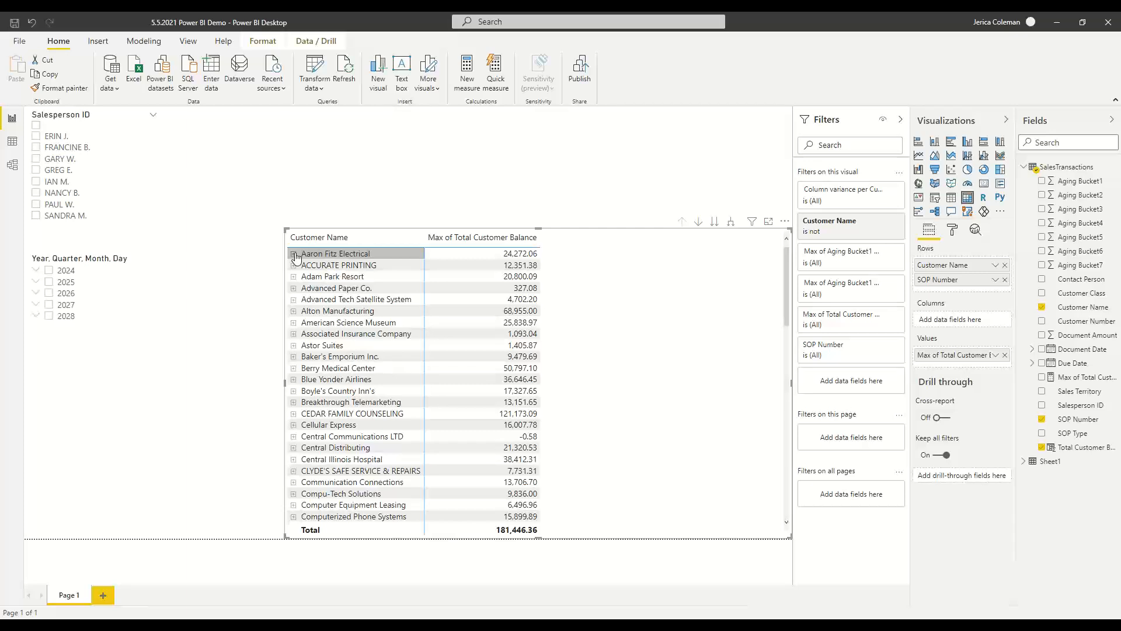
# Create a new measure in the SalesTransactions table and name it Total Sales in its formula.
pyautogui.click(1064, 169)
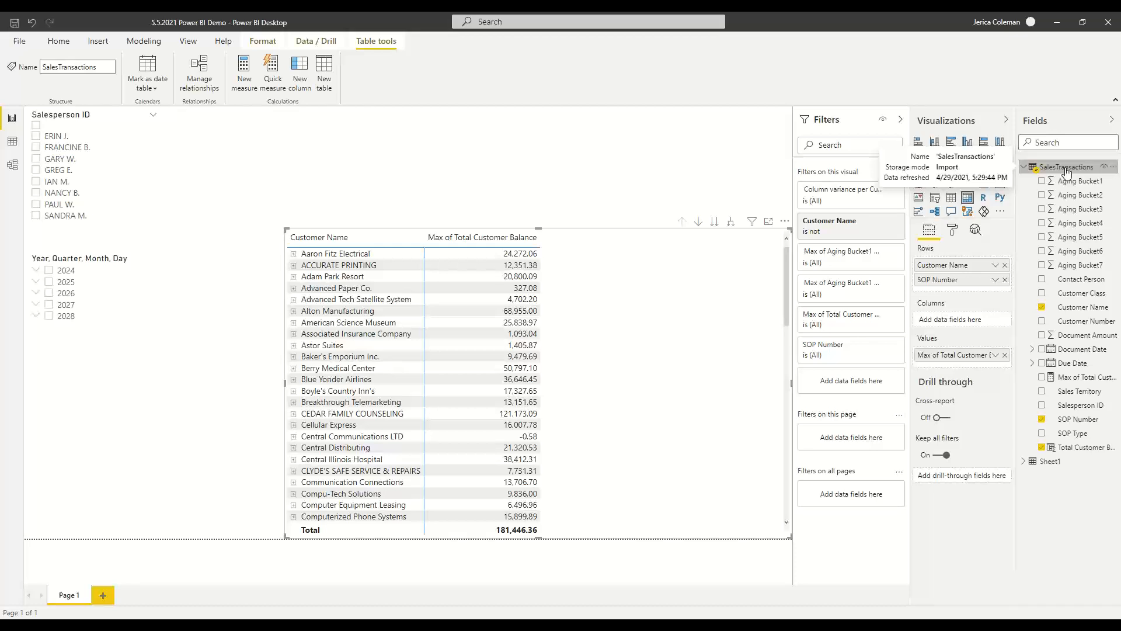
pyautogui.click(244, 71)
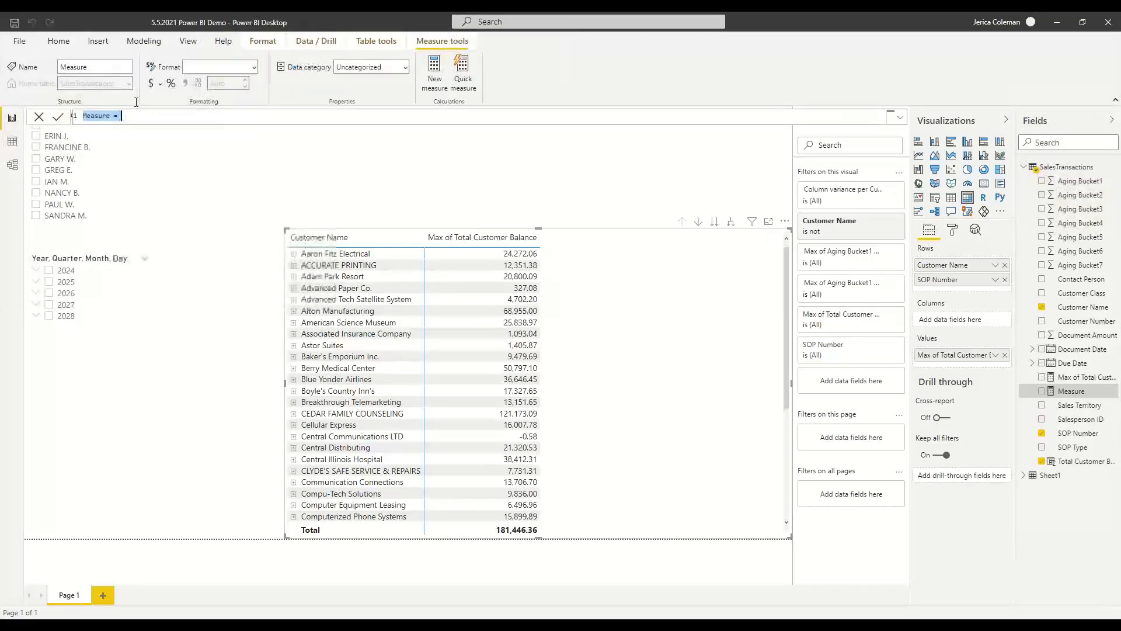
pyautogui.click(111, 116)
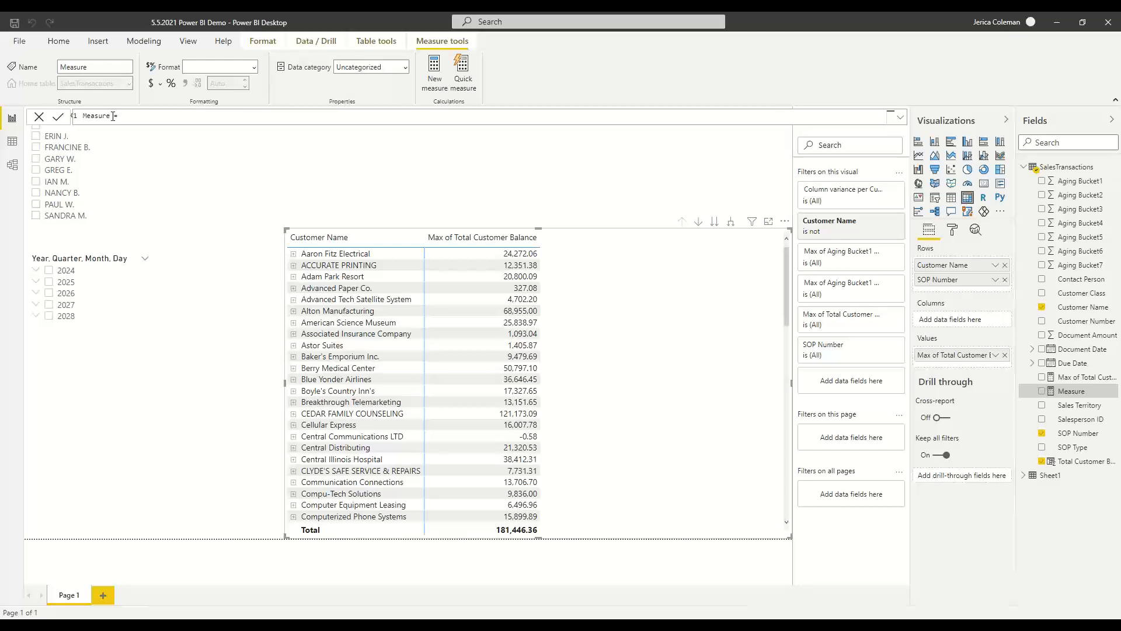
pyautogui.moveTo(111, 117); pyautogui.dragTo(83, 117)
pyautogui.write('Total Sales = (')
# Begin the Total Sales expression with a CALCULATE of the sum of SalesTransactions[Document Amount].
pyautogui.write('calc')
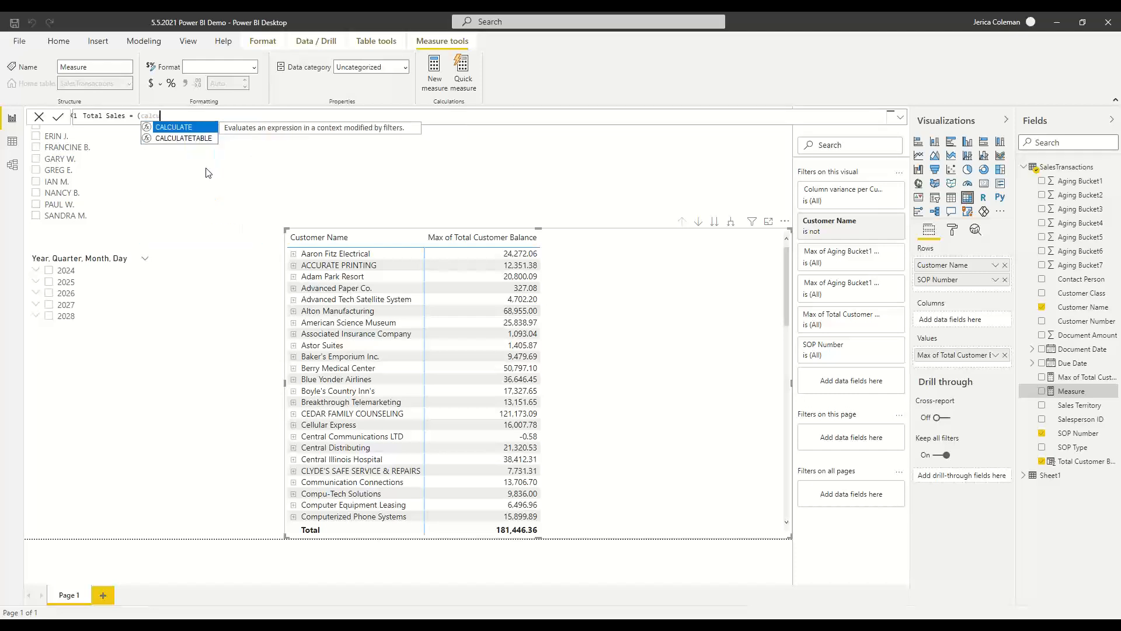
pyautogui.write('ulate(')
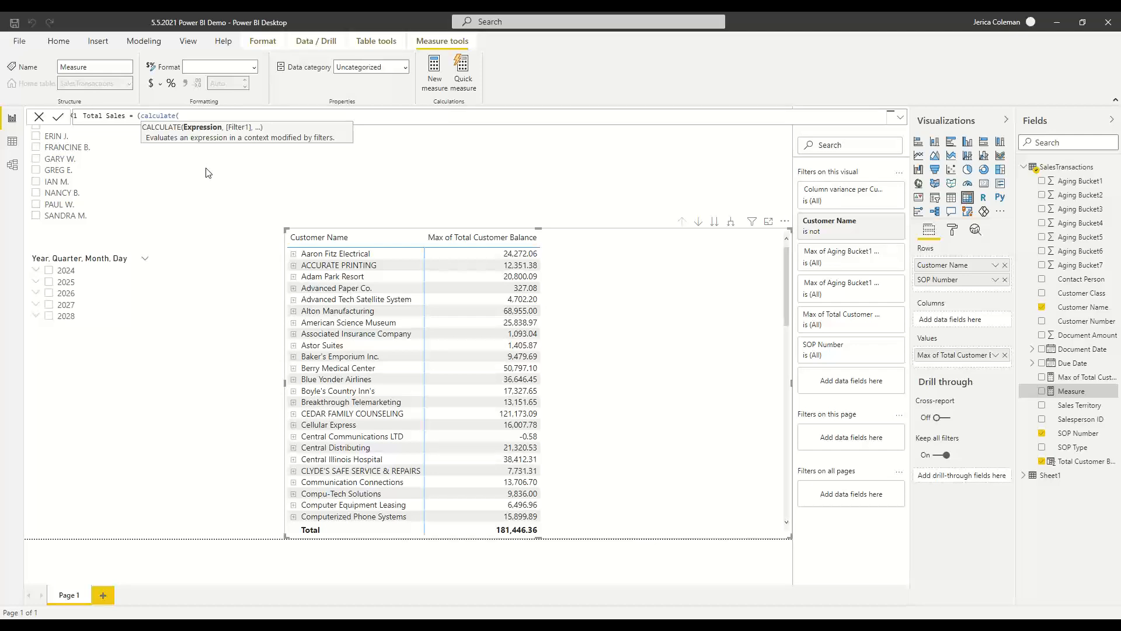
pyautogui.write('sum(')
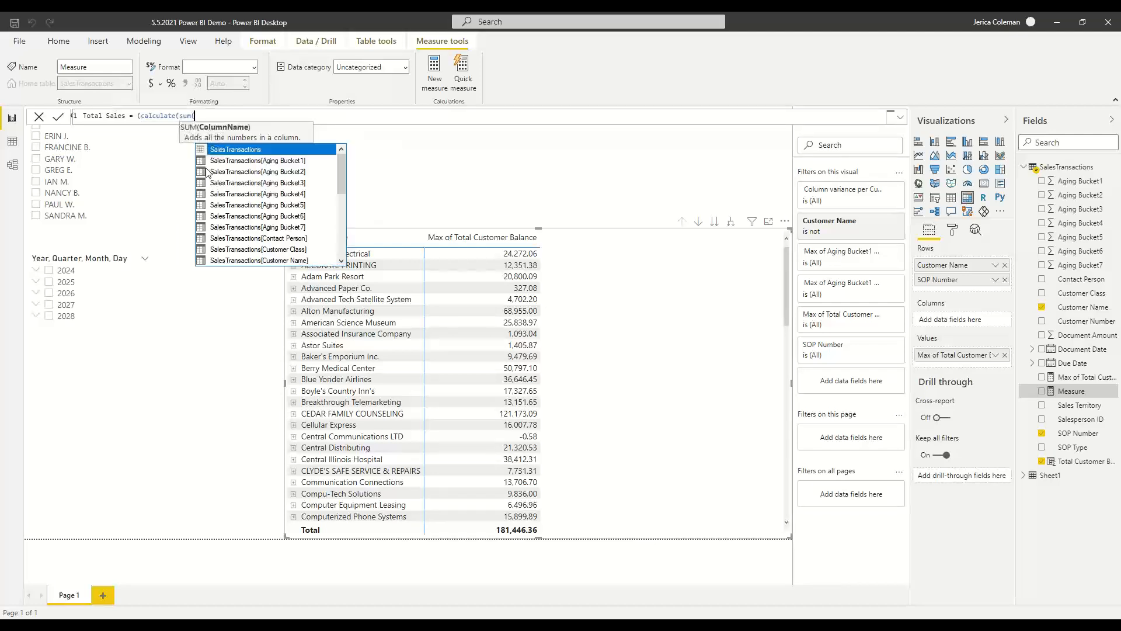
pyautogui.write('do')
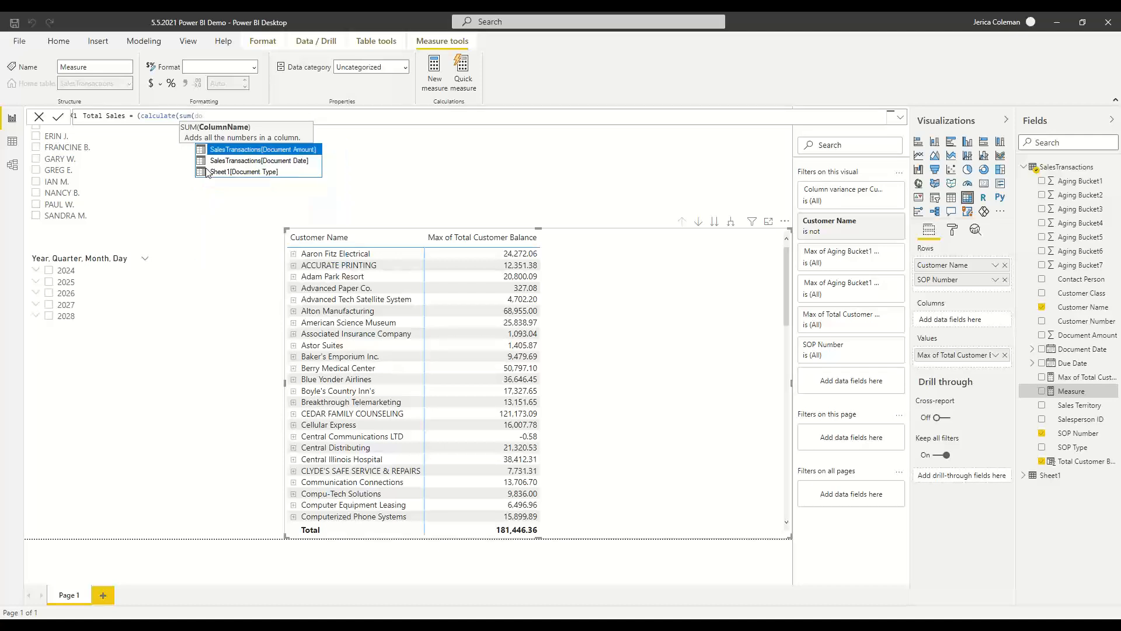
pyautogui.doubleClick(301, 152)
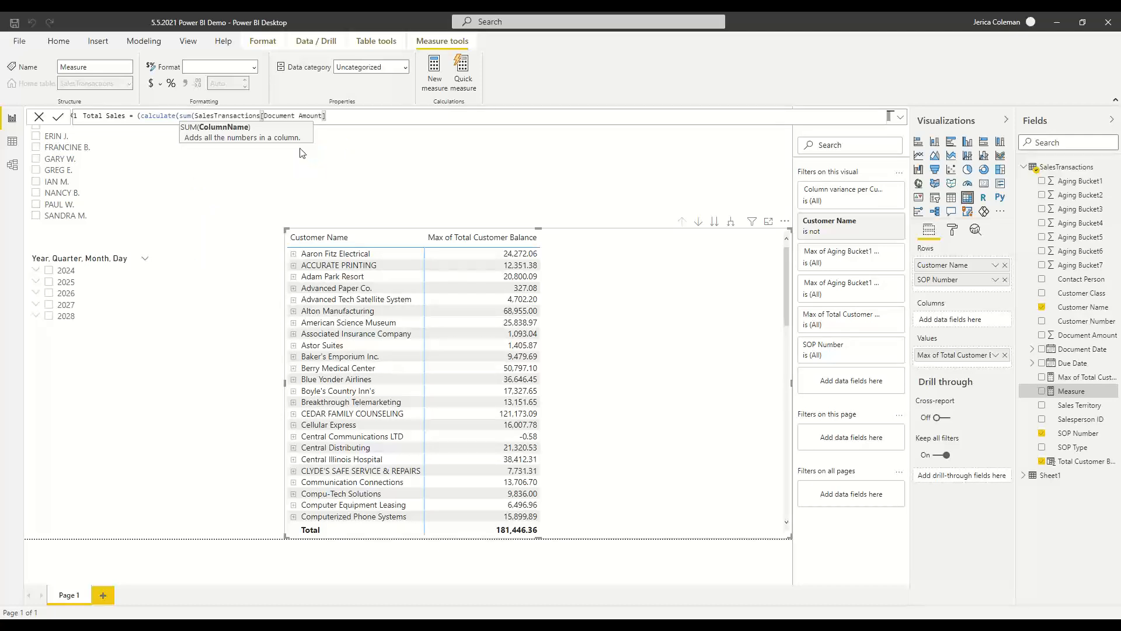
pyautogui.write(')')
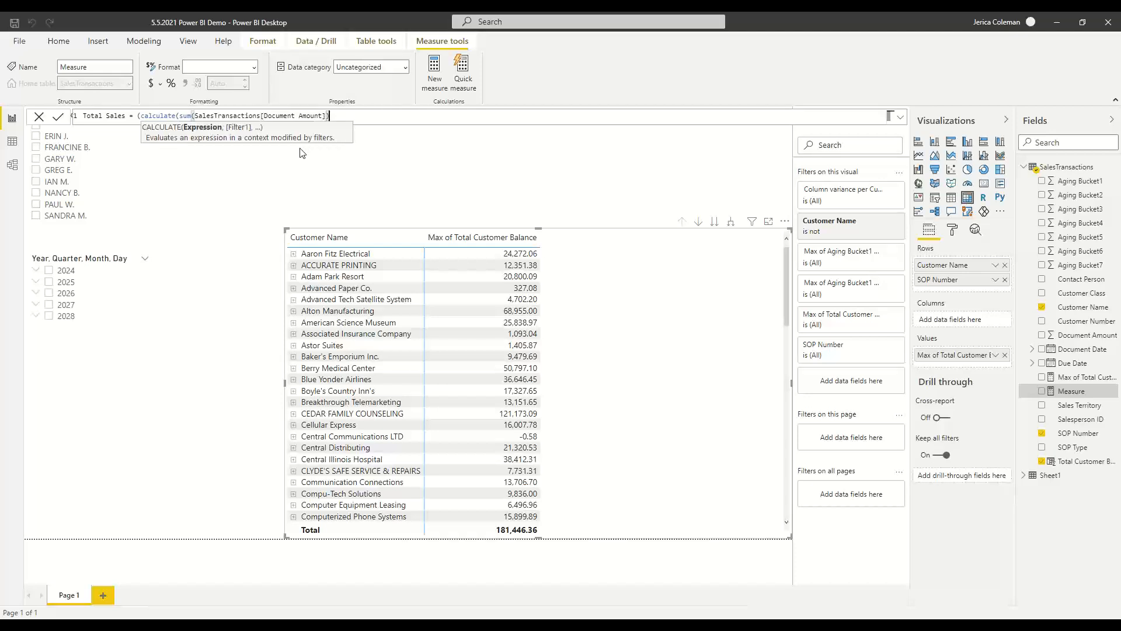
# Filter the first CALCULATE to SalesTransactions rows where SOP Type equals "Invoice" and close the expression.
pyautogui.write(',FIL')
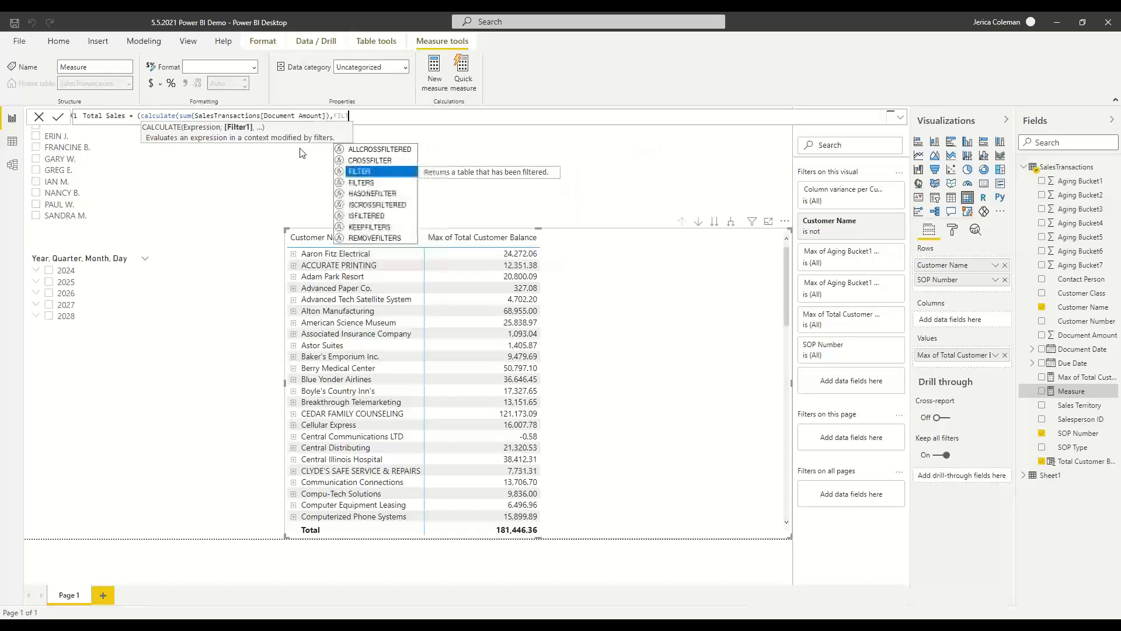
pyautogui.write('TER(sal')
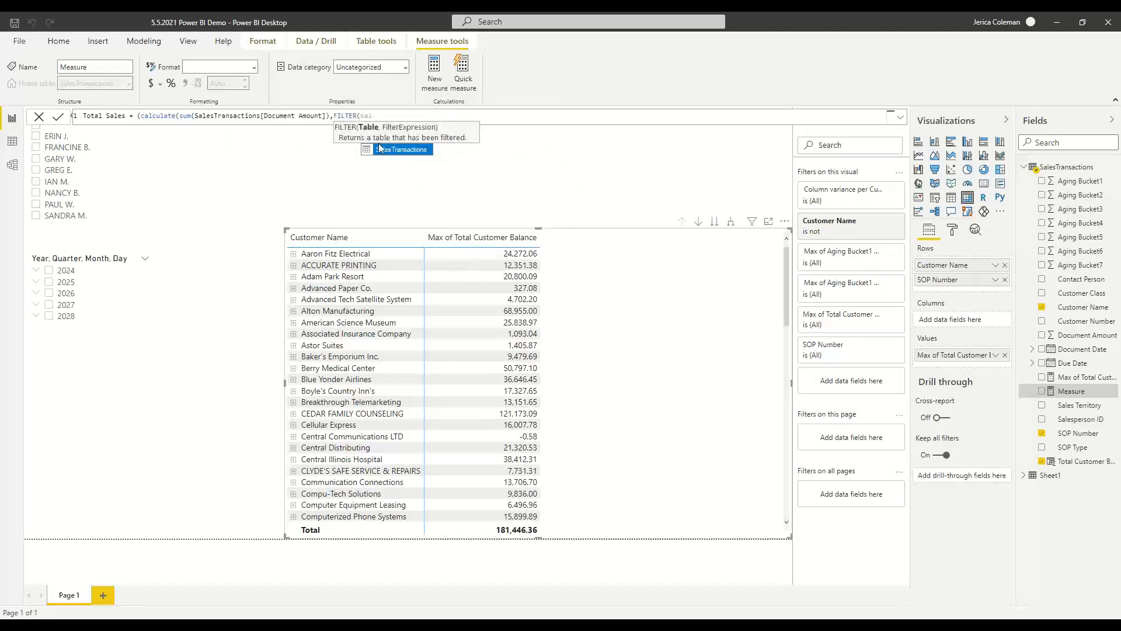
pyautogui.click(416, 154)
pyautogui.write(',')
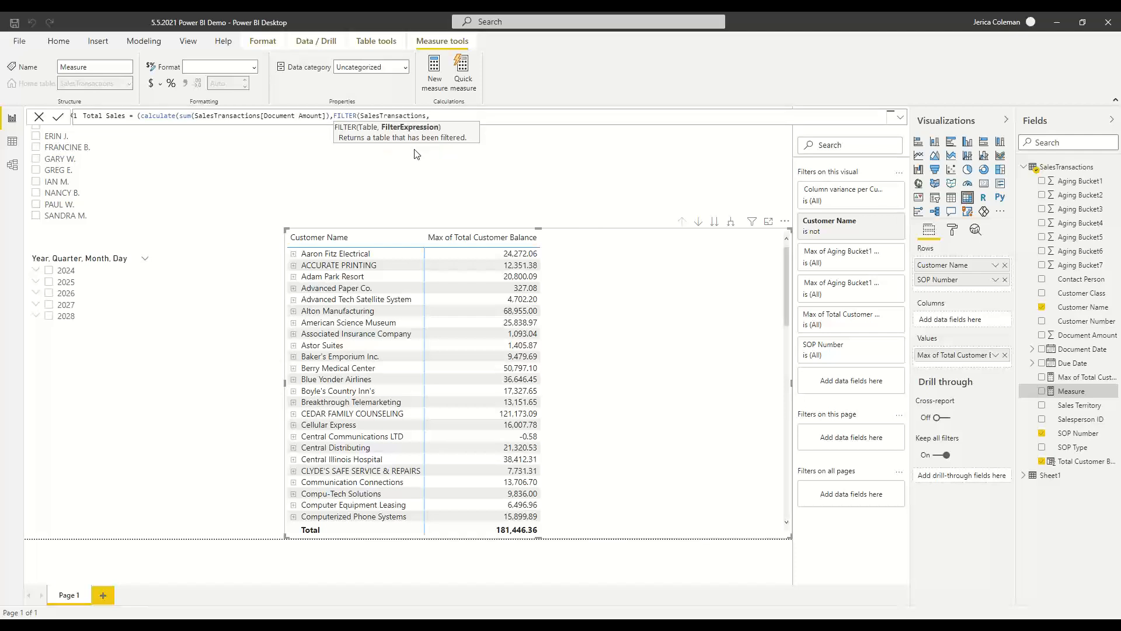
pyautogui.write('sop')
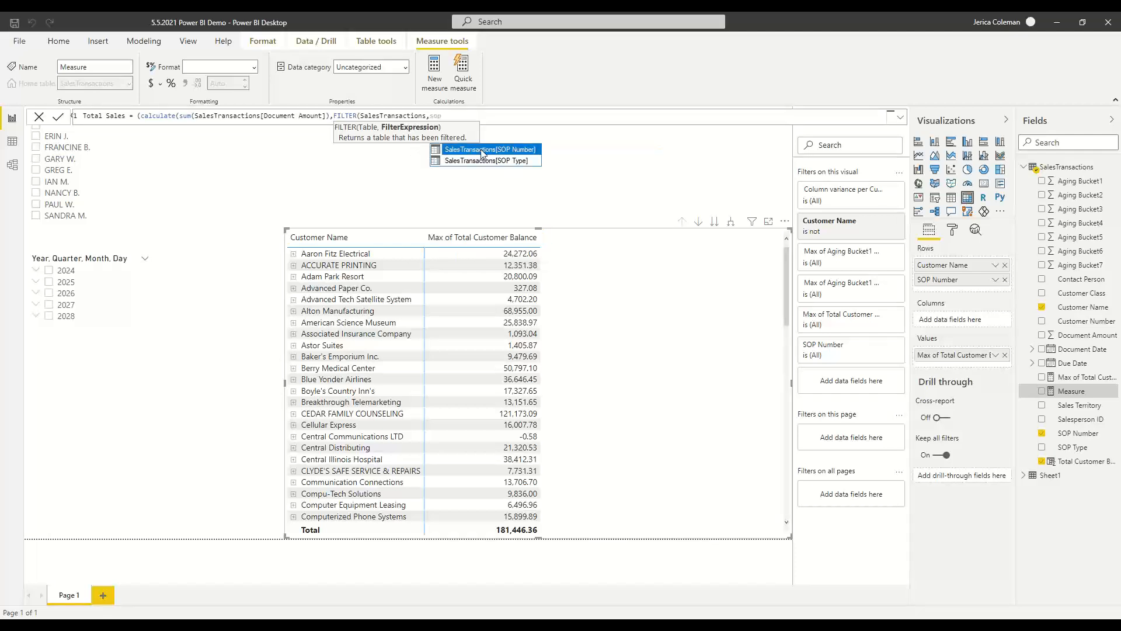
pyautogui.click(486, 161)
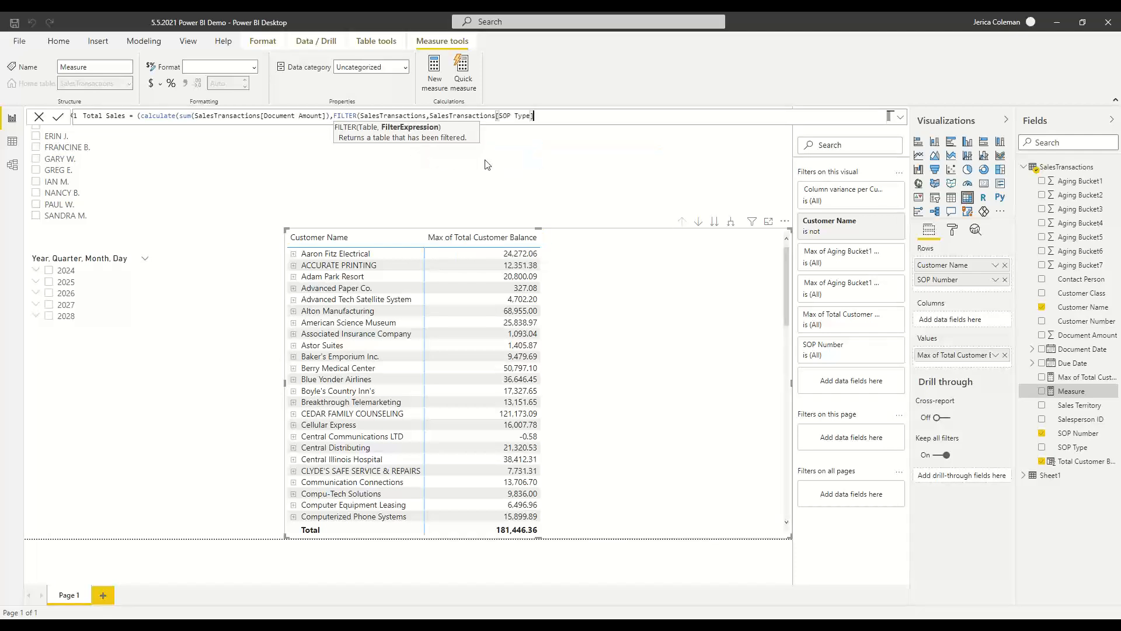
pyautogui.write('="Invoice")')
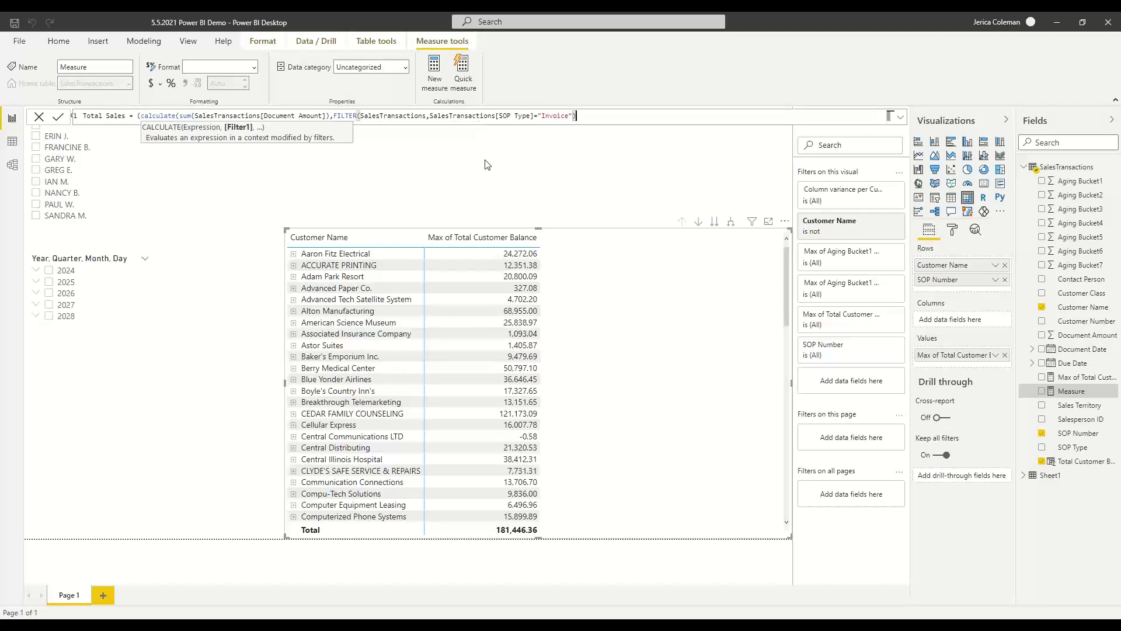
pyautogui.write(')')
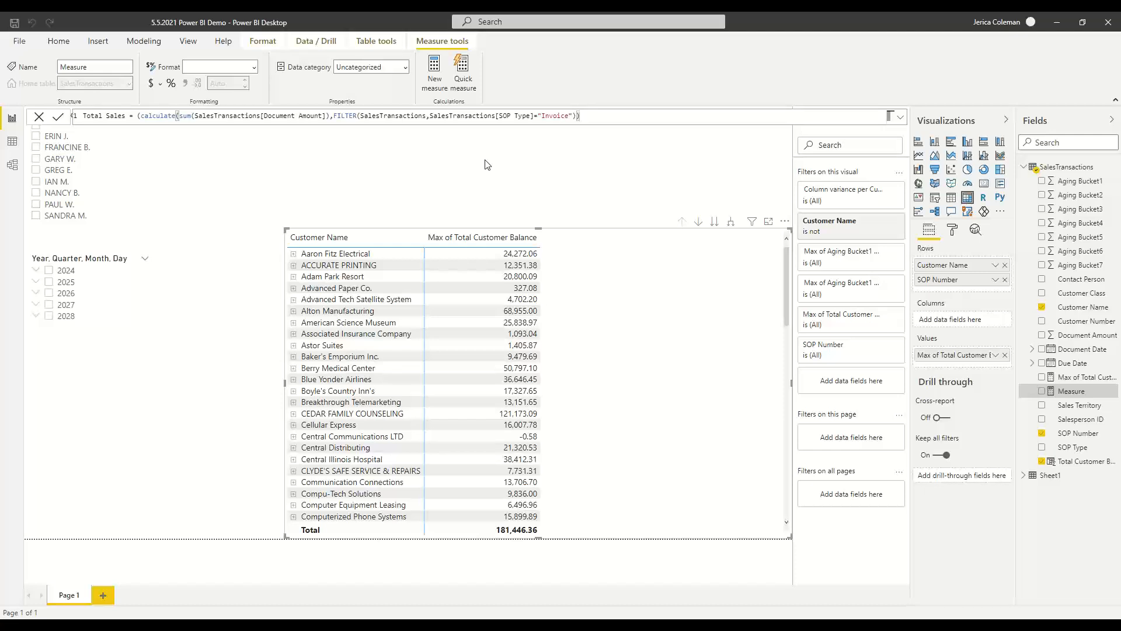
pyautogui.write(')')
# Subtract a second CALCULATE that sums SalesTransactions[Document Amount] in the Total Sales formula.
pyautogui.write('-(')
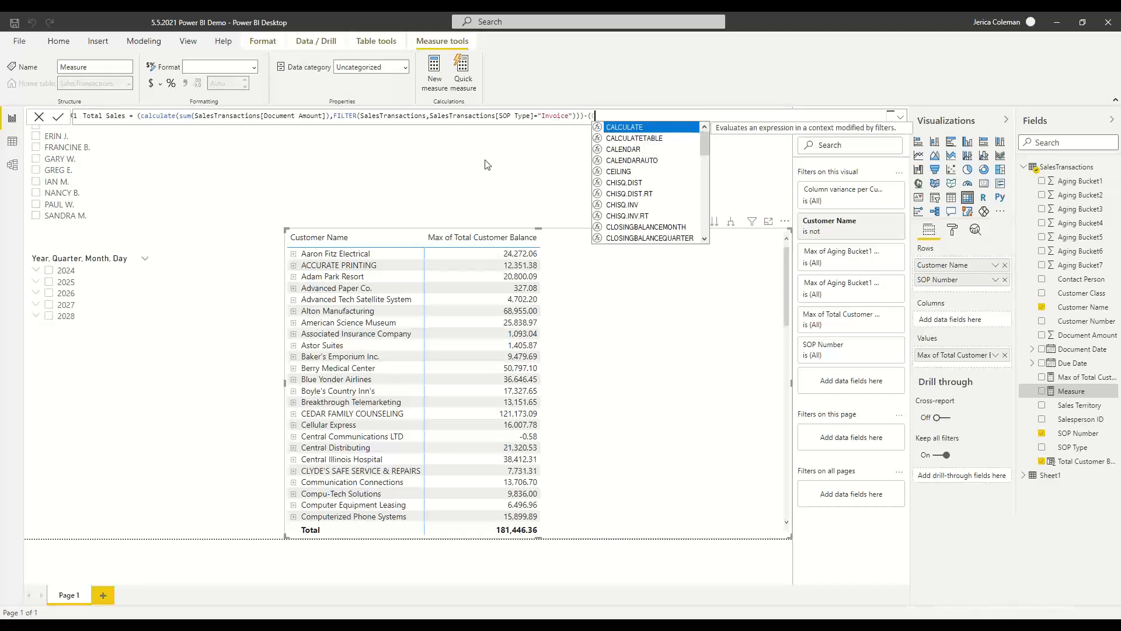
pyautogui.write('CALCULATE(')
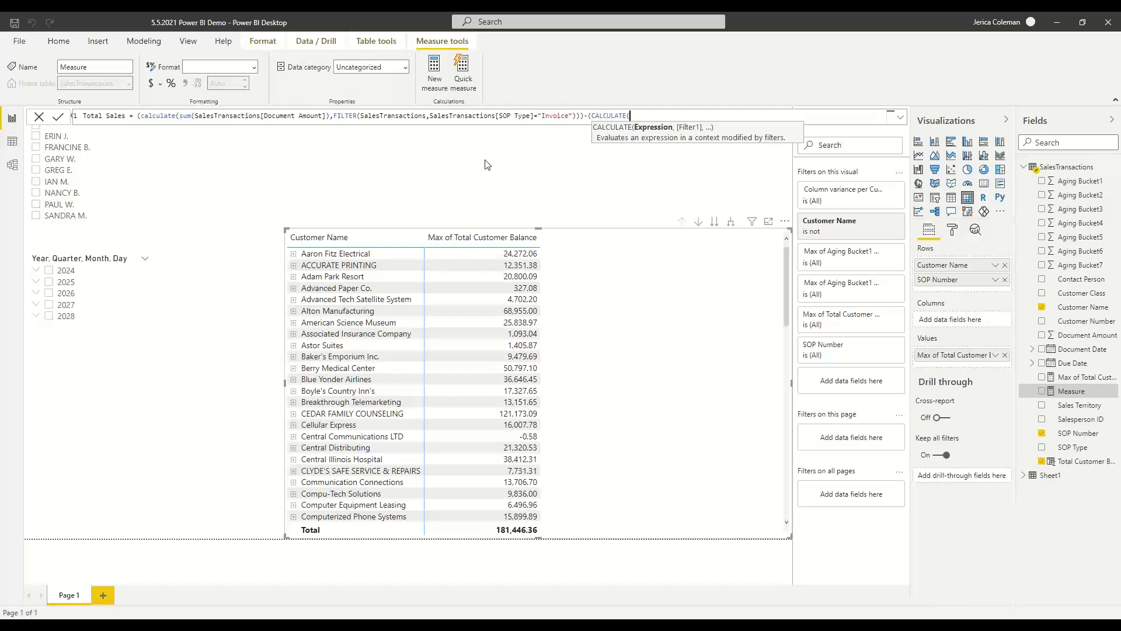
pyautogui.write('sum(')
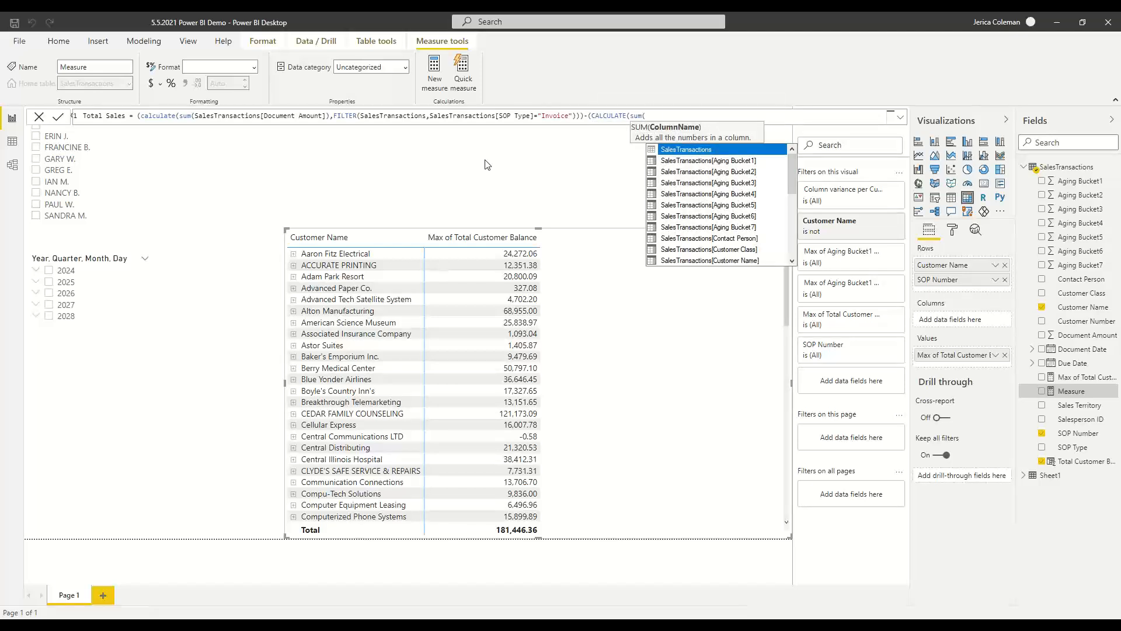
pyautogui.write('doc')
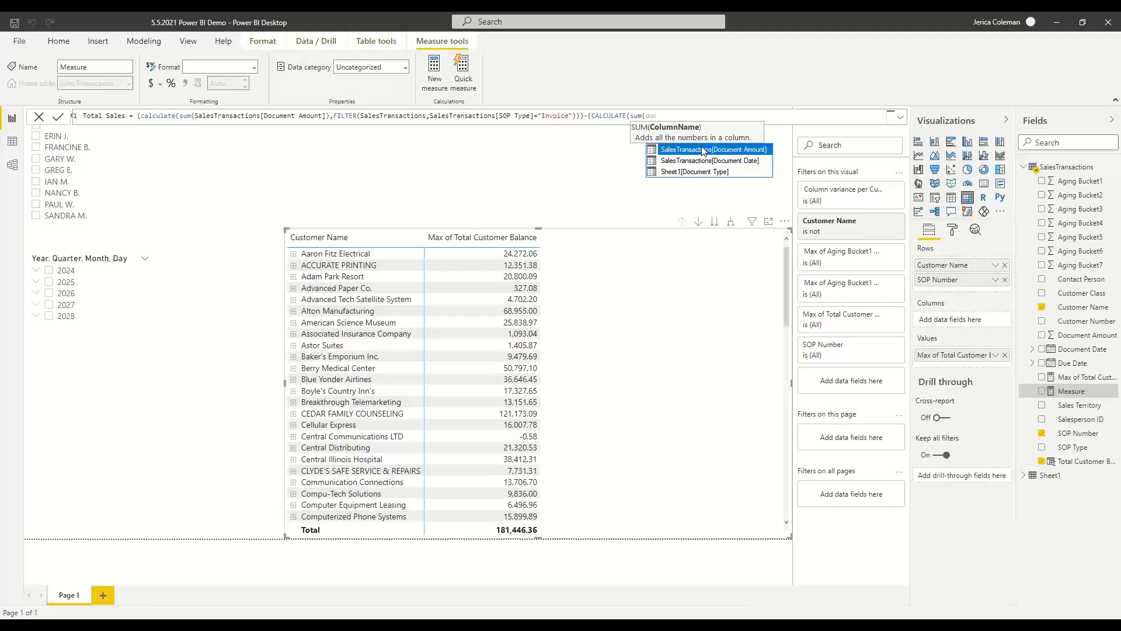
pyautogui.click(703, 149)
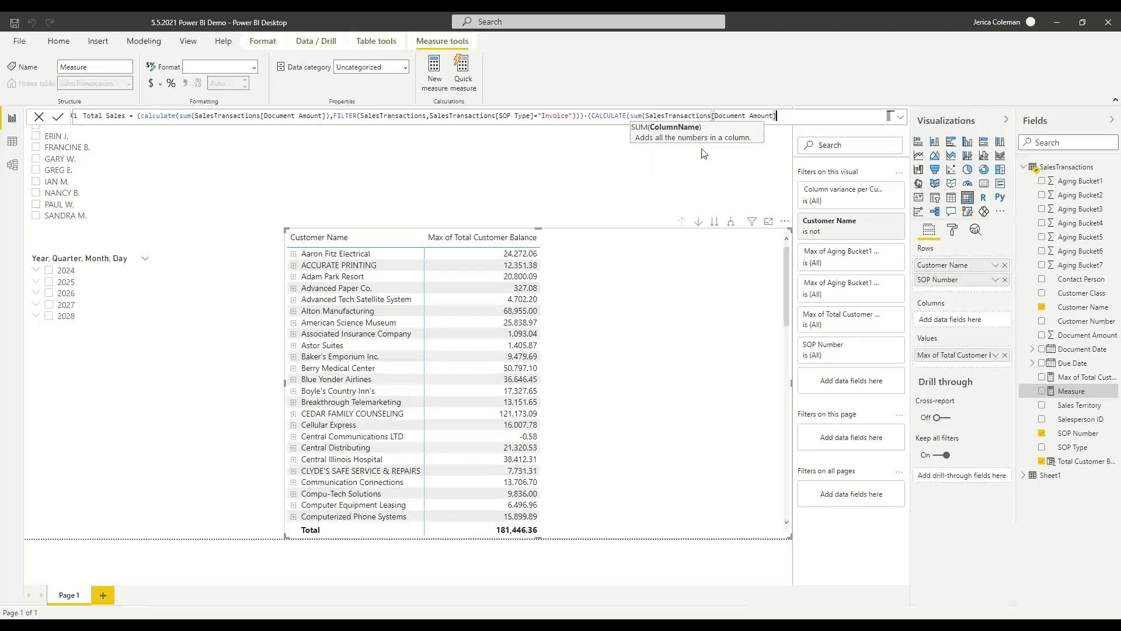
# Filter the second CALCULATE to SalesTransactions rows where SOP Type equals "Return" and commit the Total Sales measure.
pyautogui.write('),FI')
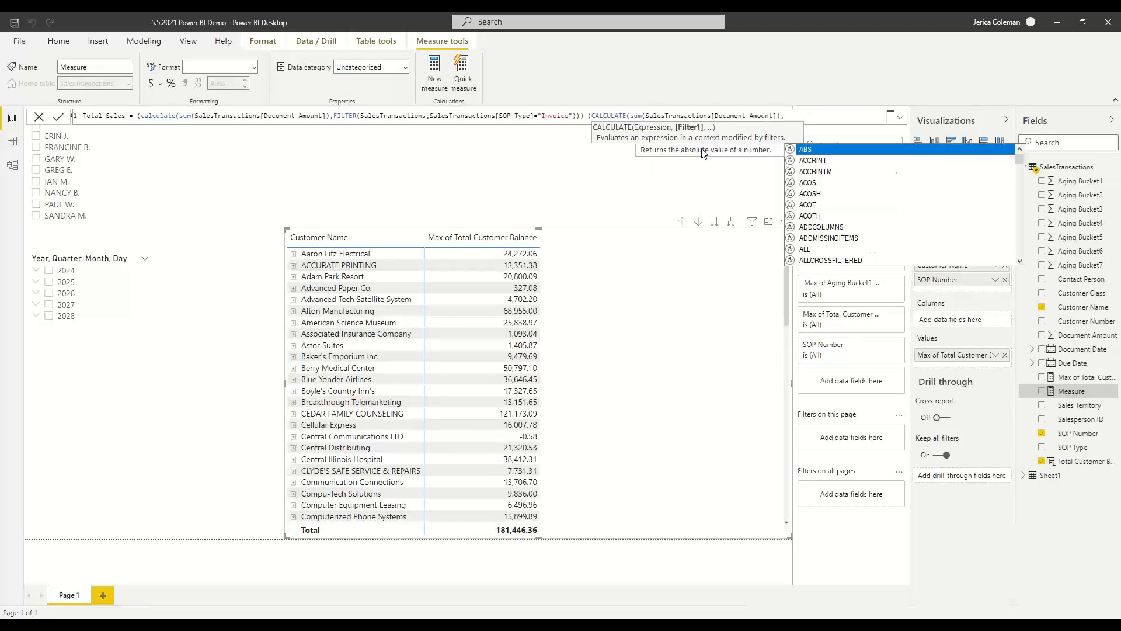
pyautogui.write('LTER(')
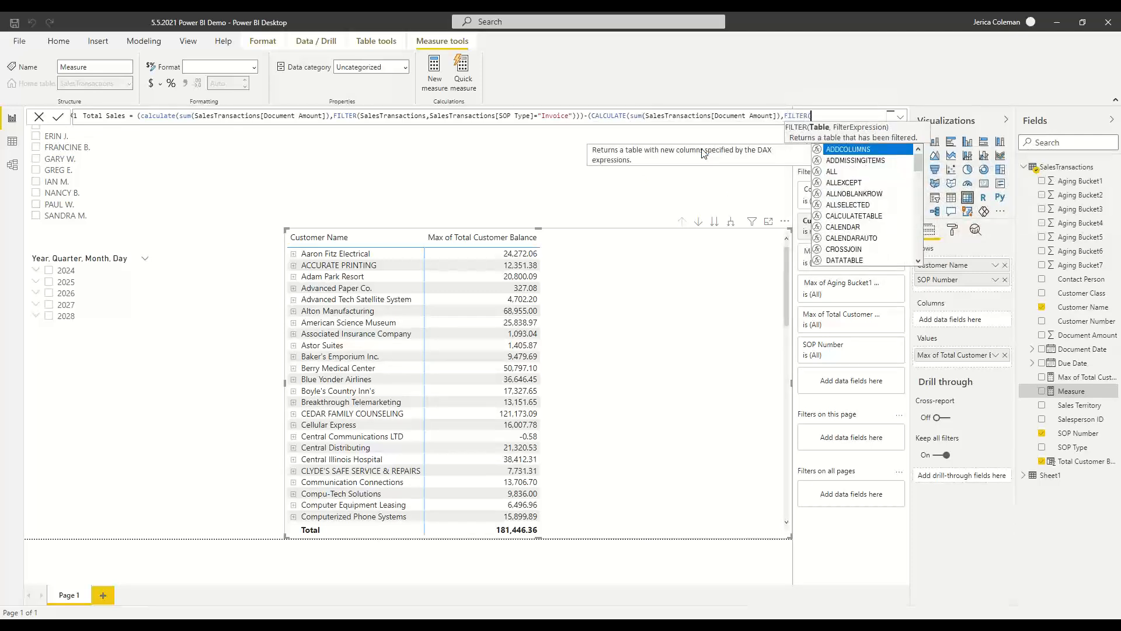
pyautogui.write('Sal')
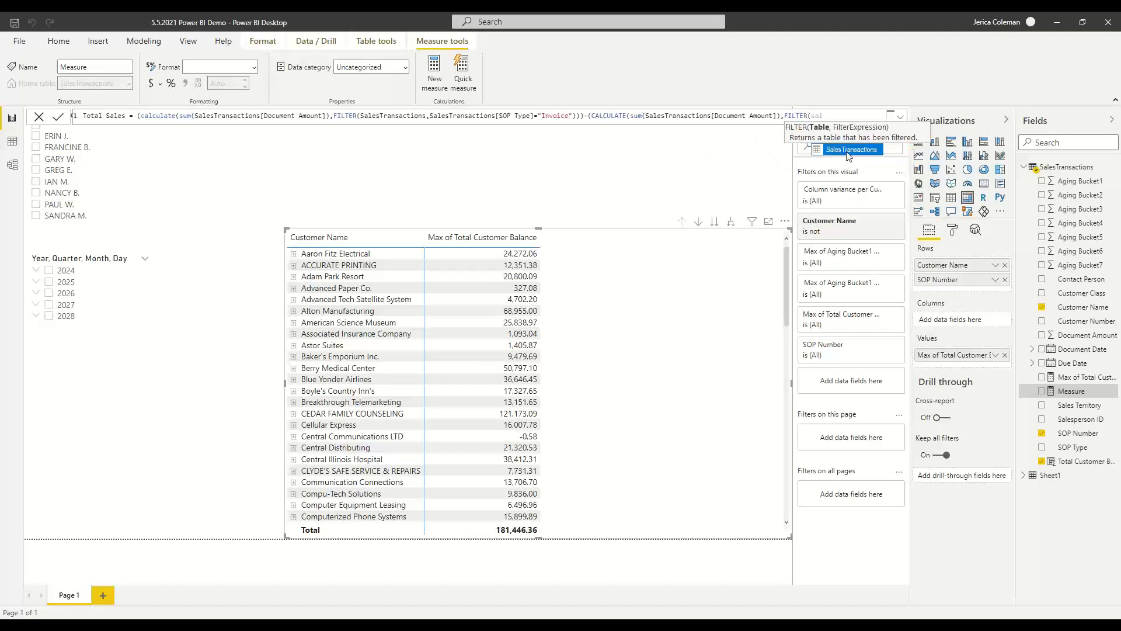
pyautogui.click(848, 156)
pyautogui.write(',')
pyautogui.hotkey('shift', 'Return')
pyautogui.write('SOP')
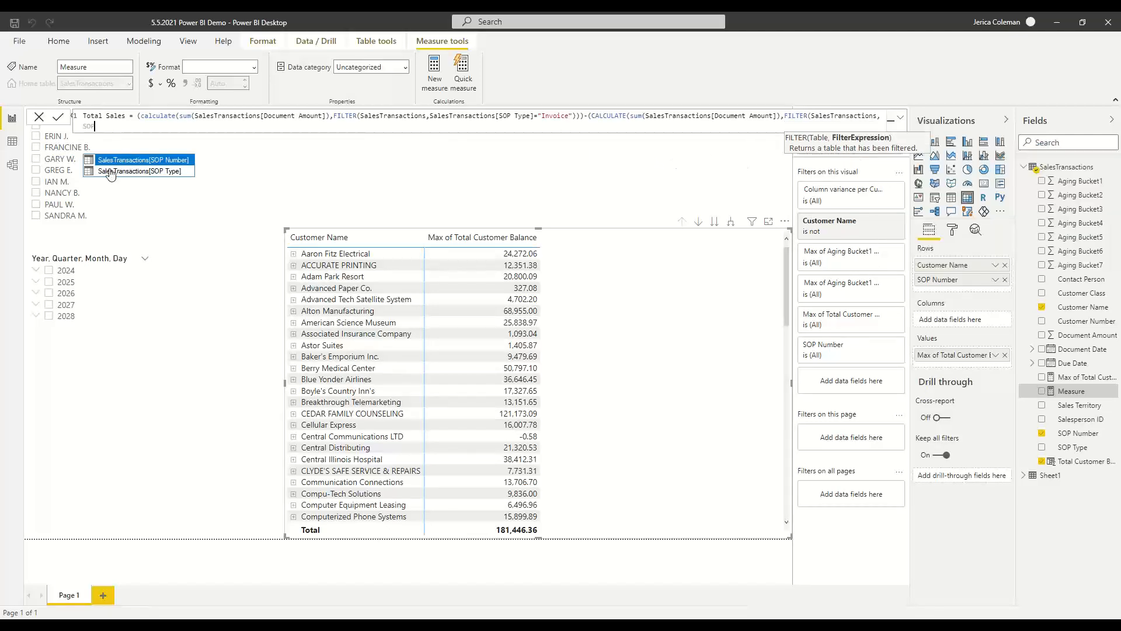
pyautogui.click(153, 175)
pyautogui.click(152, 170)
pyautogui.write('=')
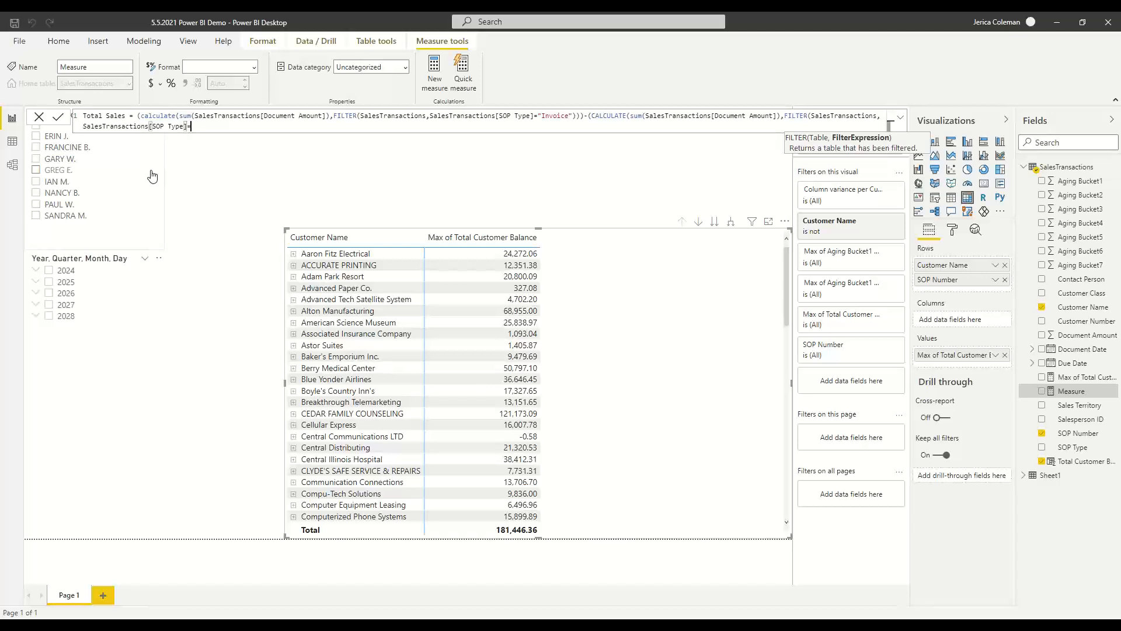
pyautogui.write('"Return"))')
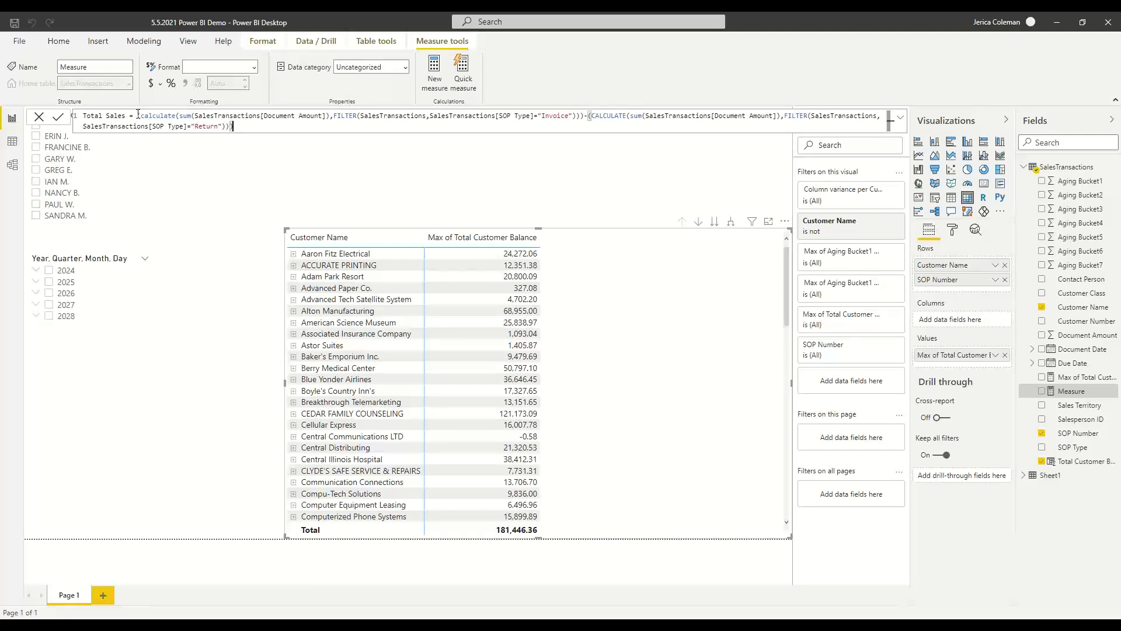
pyautogui.moveTo(137, 116); pyautogui.dragTo(598, 126)
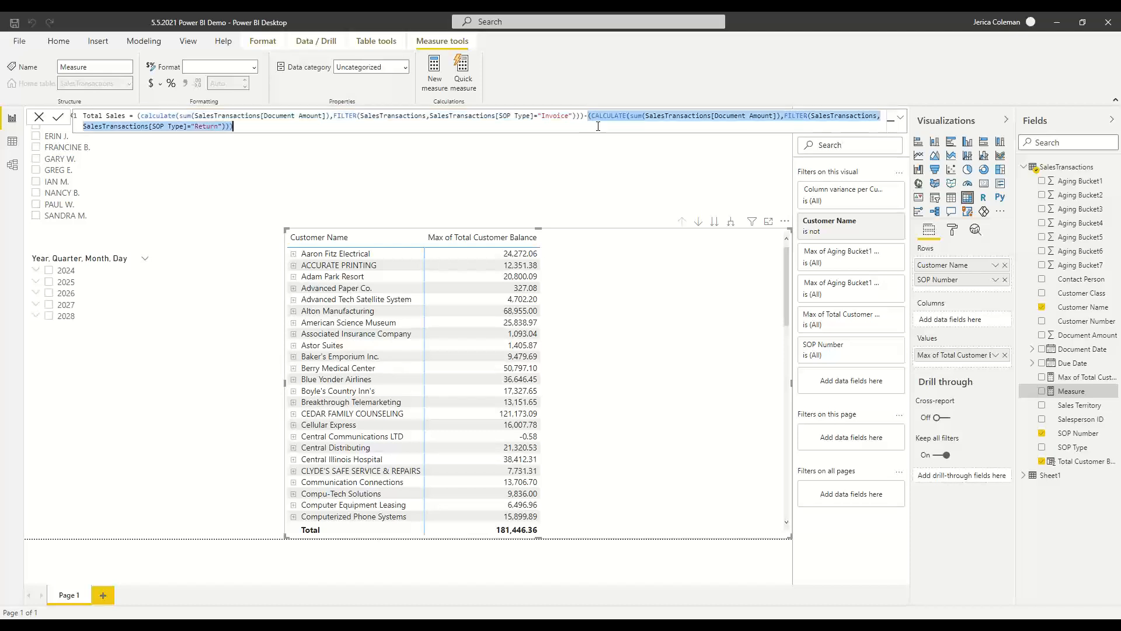
pyautogui.click(59, 118)
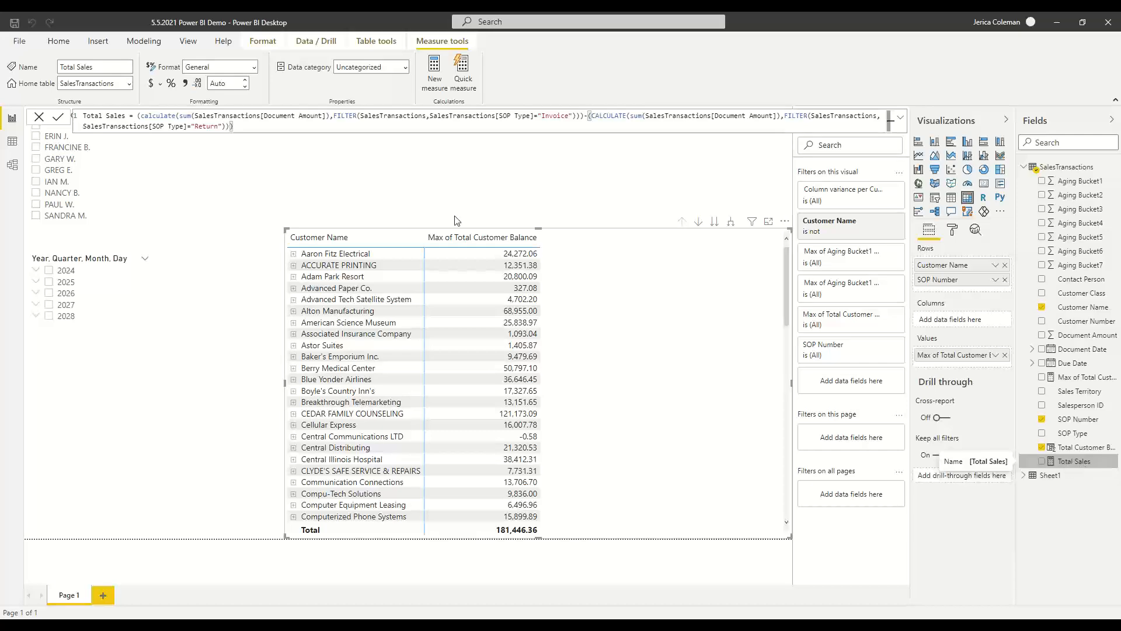
# Check the columns of the SalesTransactions data table and add the Total Sales measure to the customer matrix's values.
pyautogui.click(12, 146)
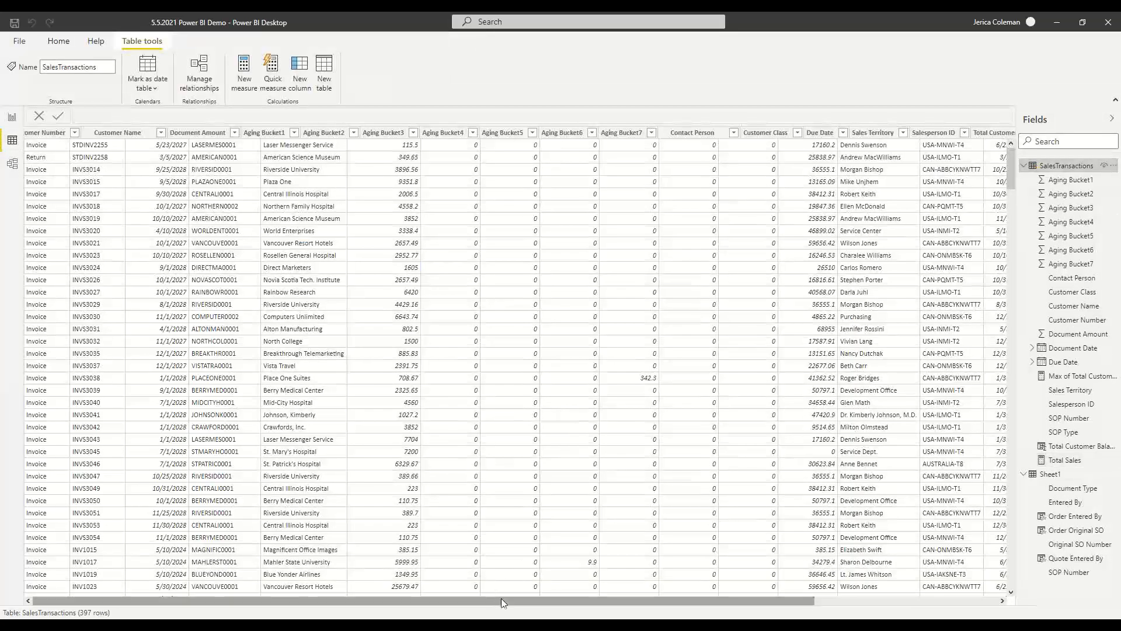
pyautogui.moveTo(500, 599); pyautogui.dragTo(795, 595)
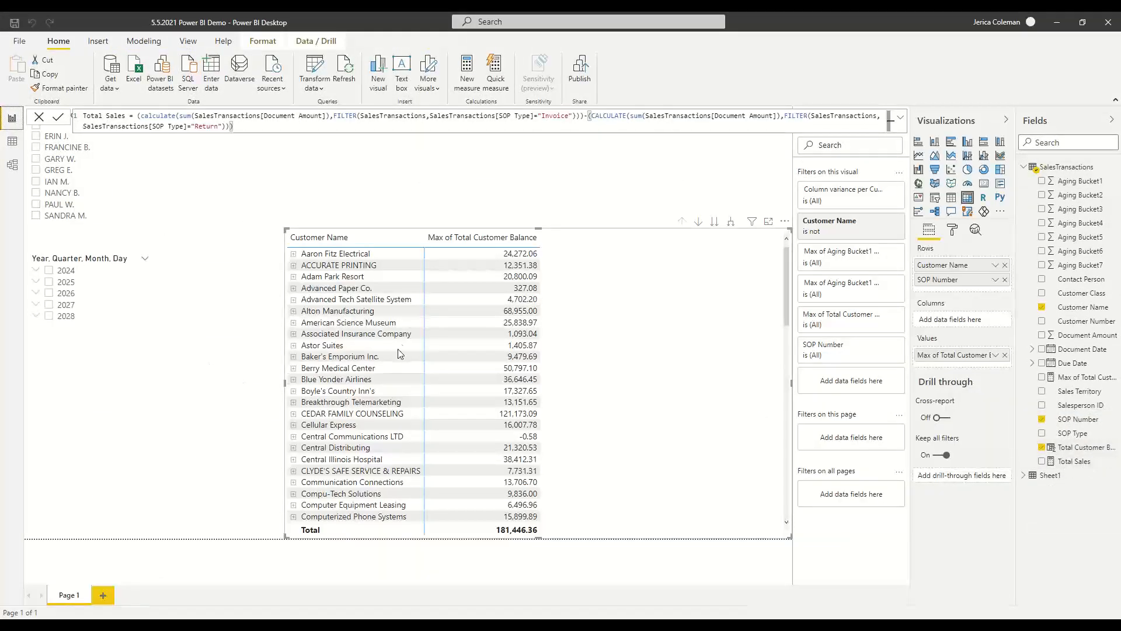
pyautogui.moveTo(1073, 464); pyautogui.dragTo(689, 340)
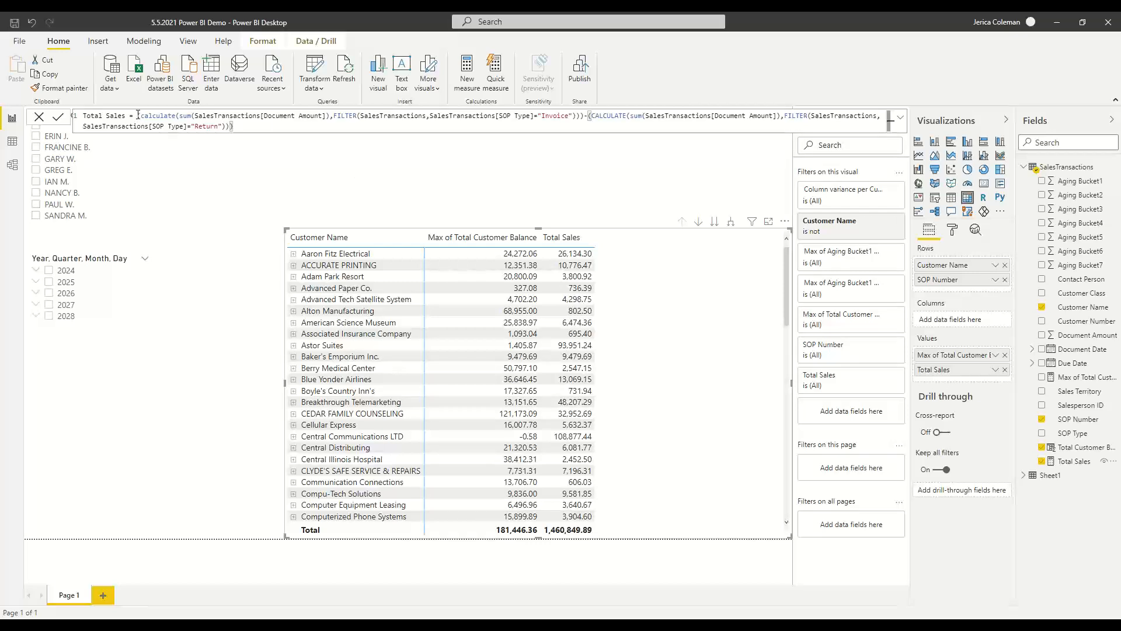
pyautogui.moveTo(137, 115); pyautogui.dragTo(254, 122)
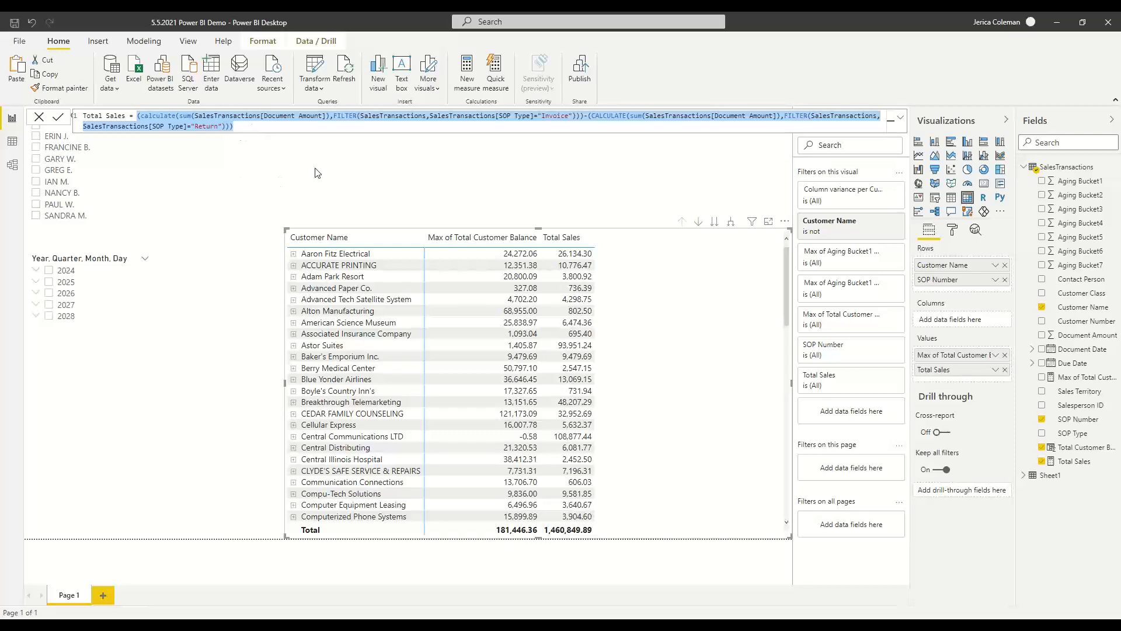
pyautogui.click(645, 172)
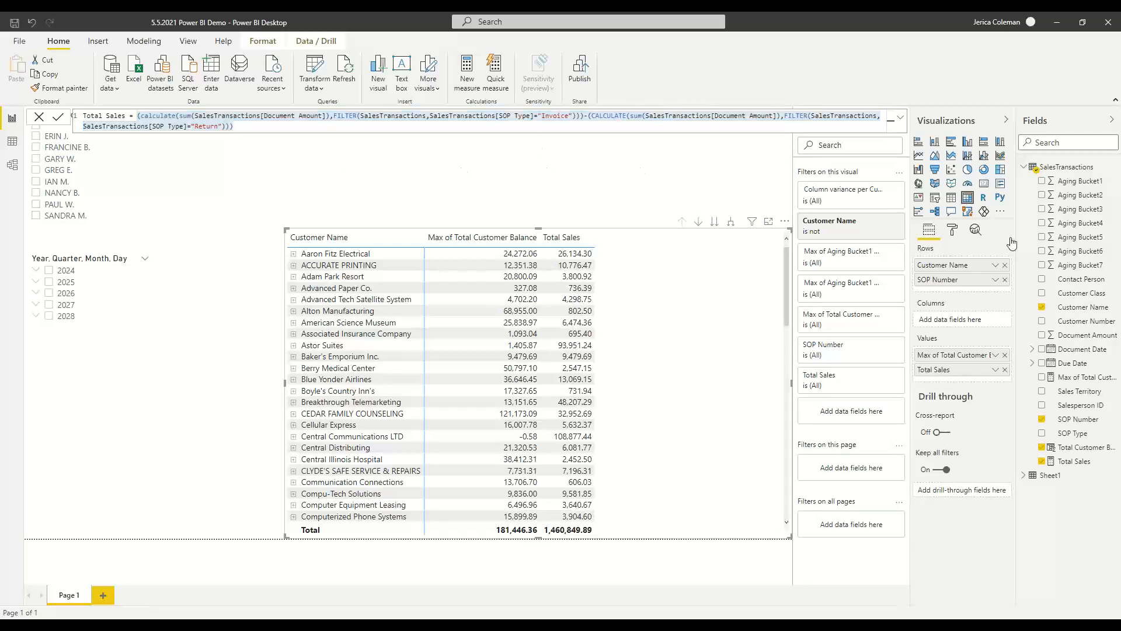
# Create a new SalesTransactions measure named Average Sale and start its expression with [Total Sales] divided by an opening parenthesis.
pyautogui.click(1064, 169)
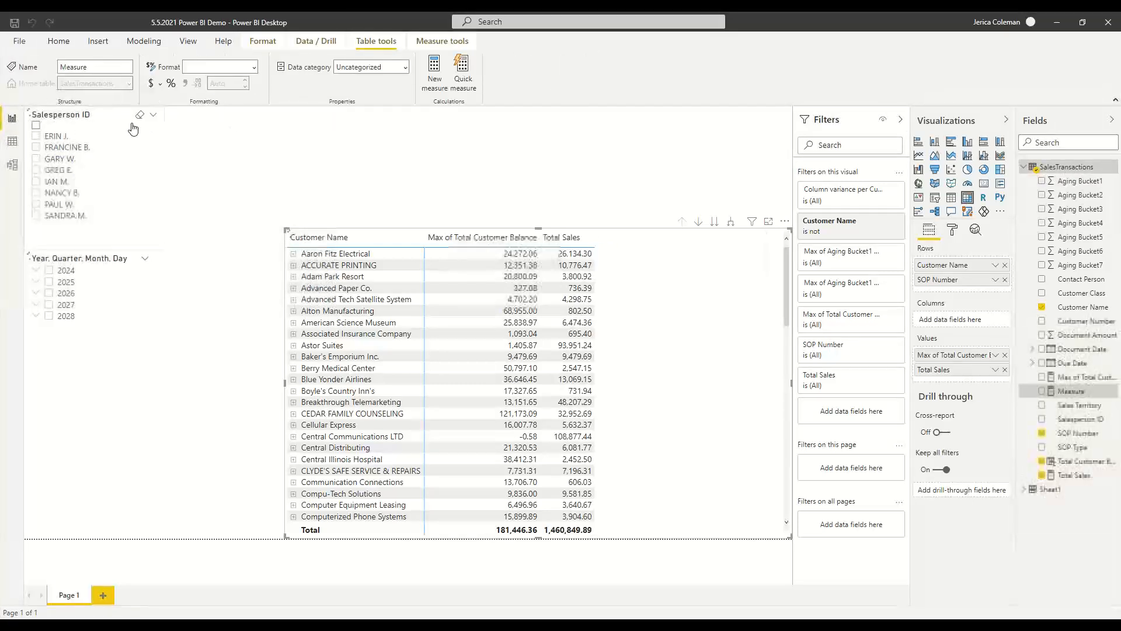
pyautogui.click(110, 117)
pyautogui.moveTo(110, 117); pyautogui.dragTo(84, 117)
pyautogui.write('A')
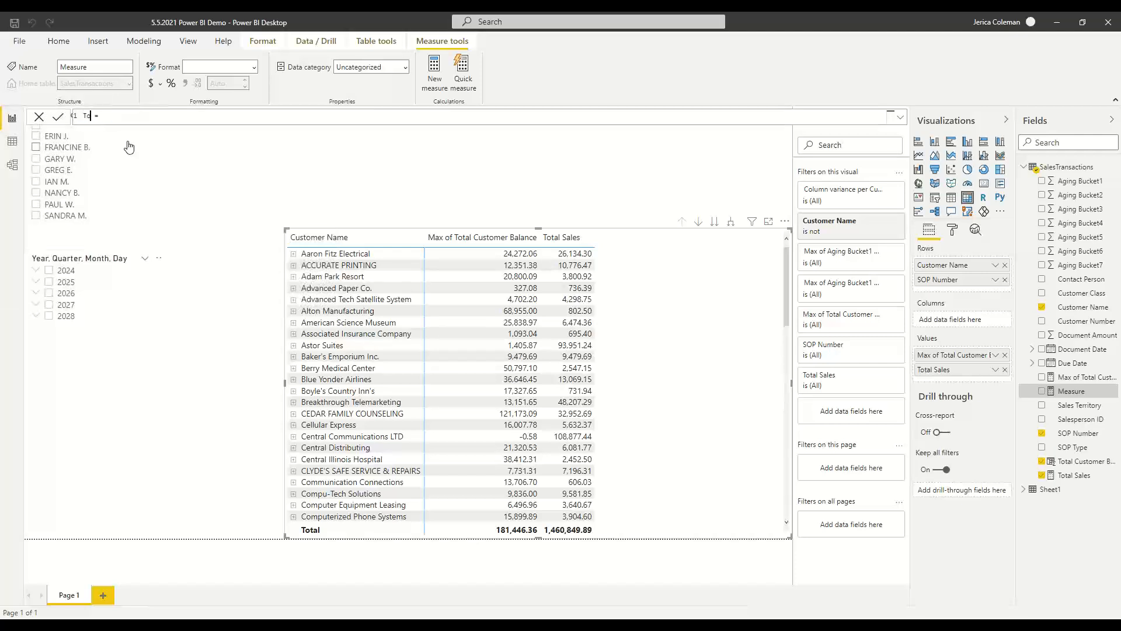
pyautogui.write('verage Sale')
pyautogui.write('tot')
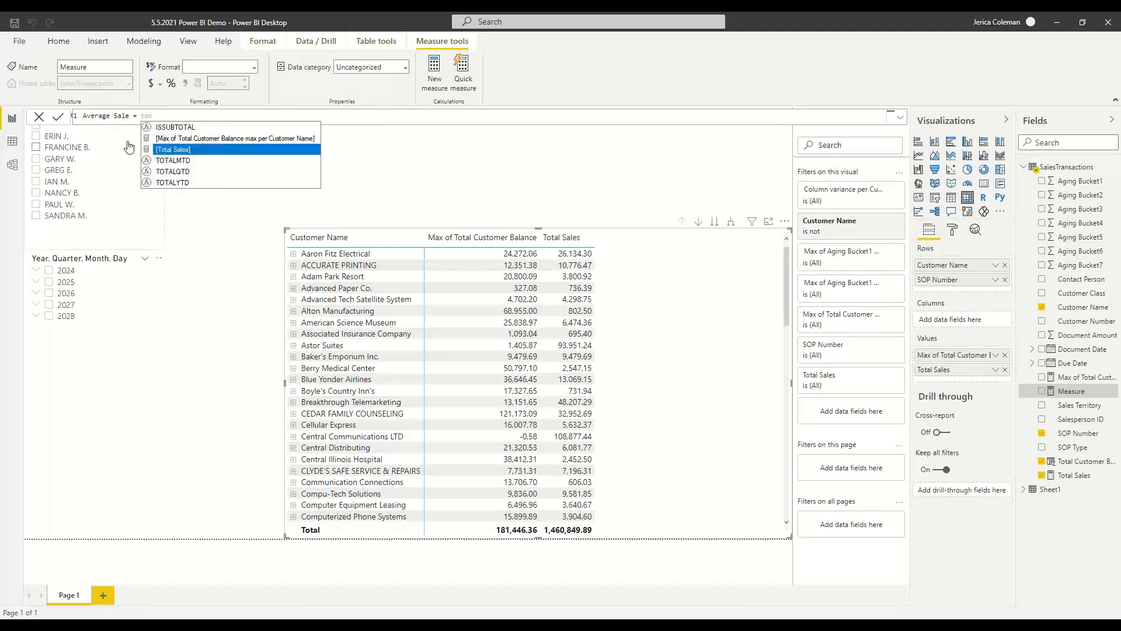
pyautogui.click(189, 150)
pyautogui.write('/(')
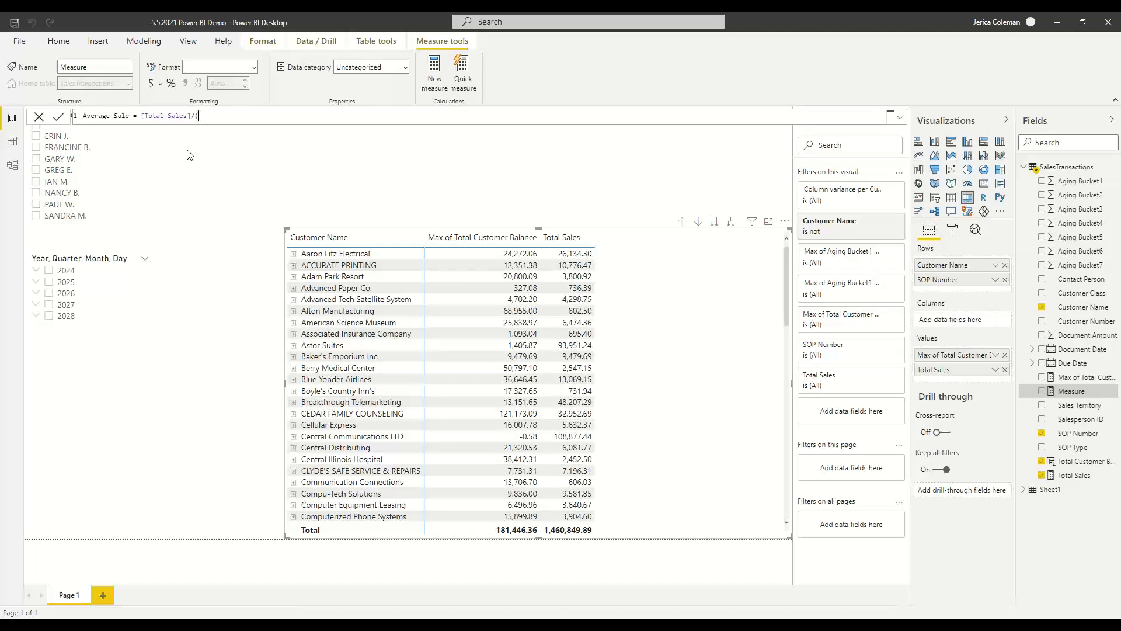
# Make the divisor a CALCULATE of the DISTINCTCOUNT of SalesTransactions[SOP Number].
pyautogui.write('calc')
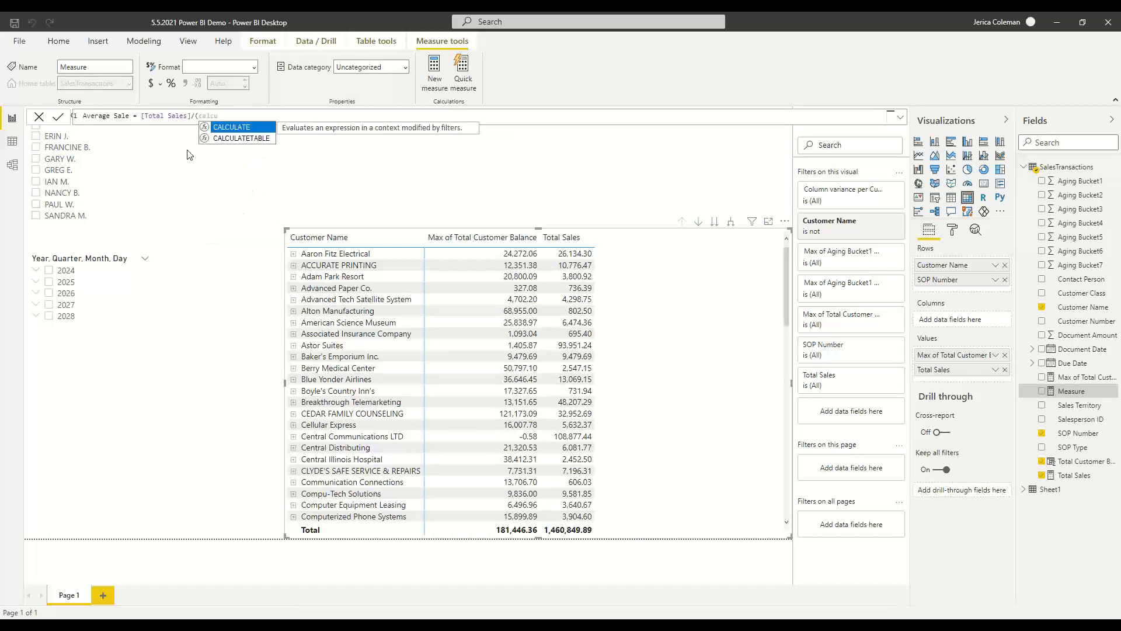
pyautogui.click(244, 127)
pyautogui.write('dis')
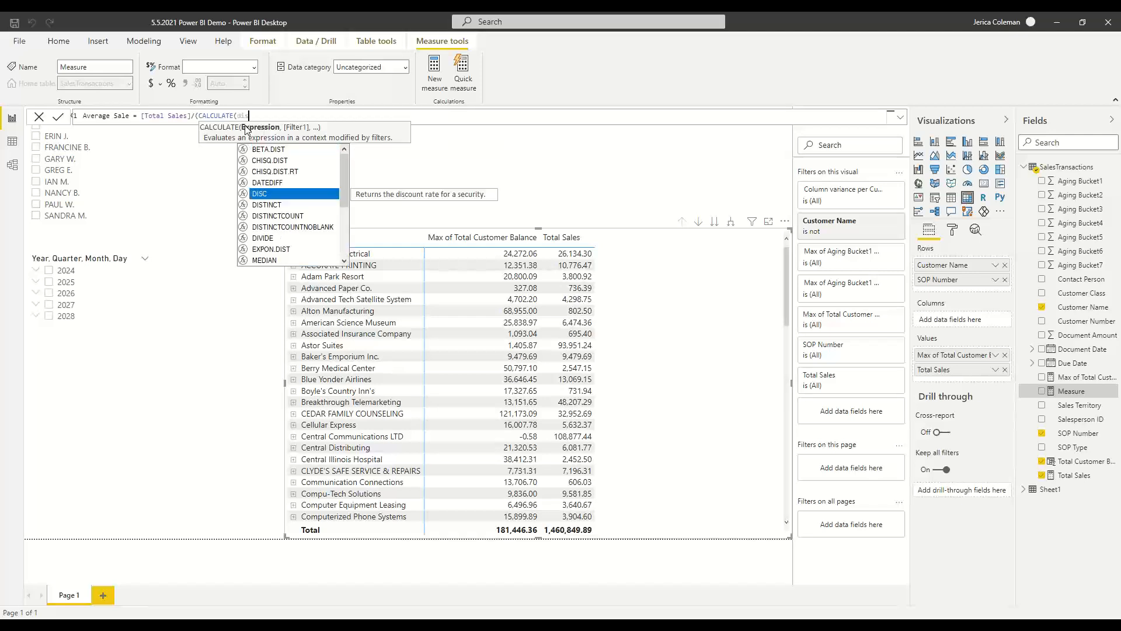
pyautogui.click(282, 205)
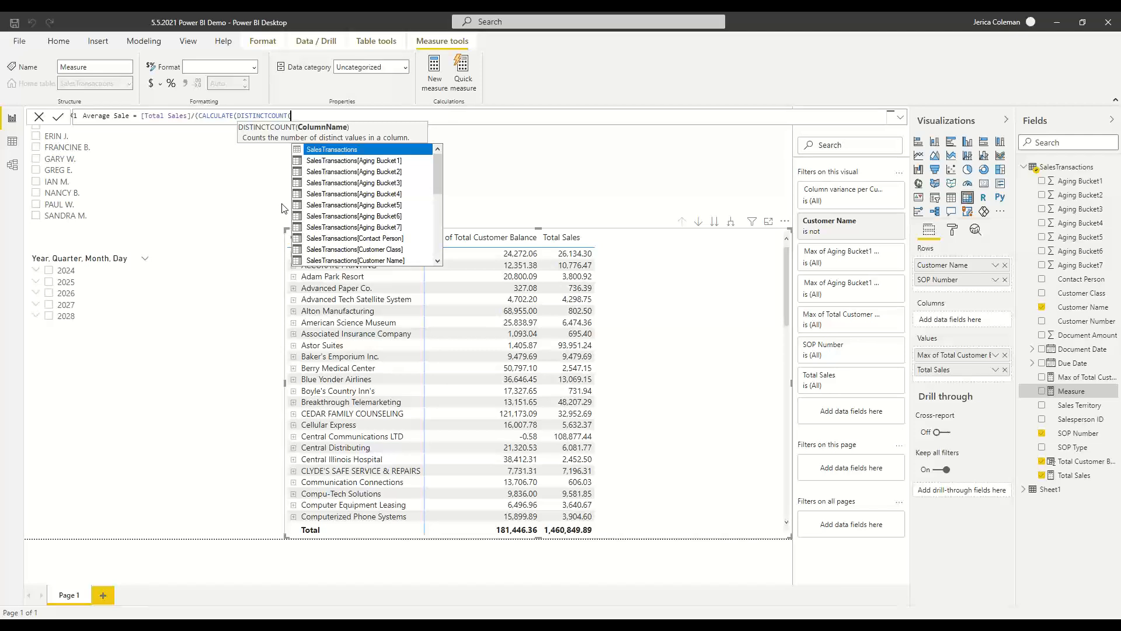
pyautogui.write('sop')
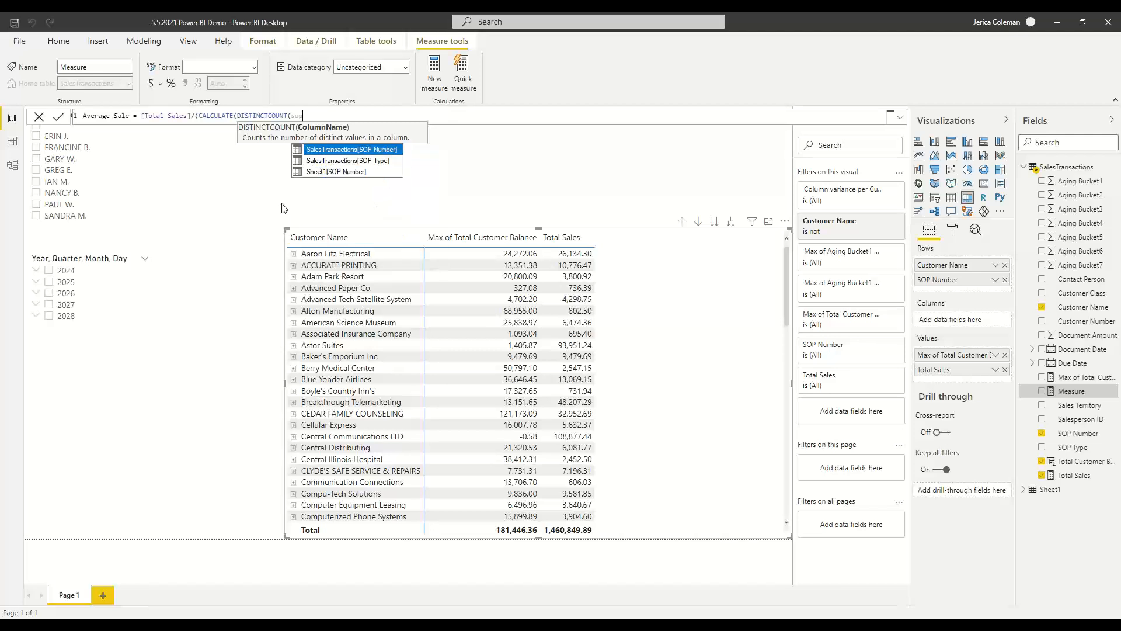
pyautogui.click(380, 150)
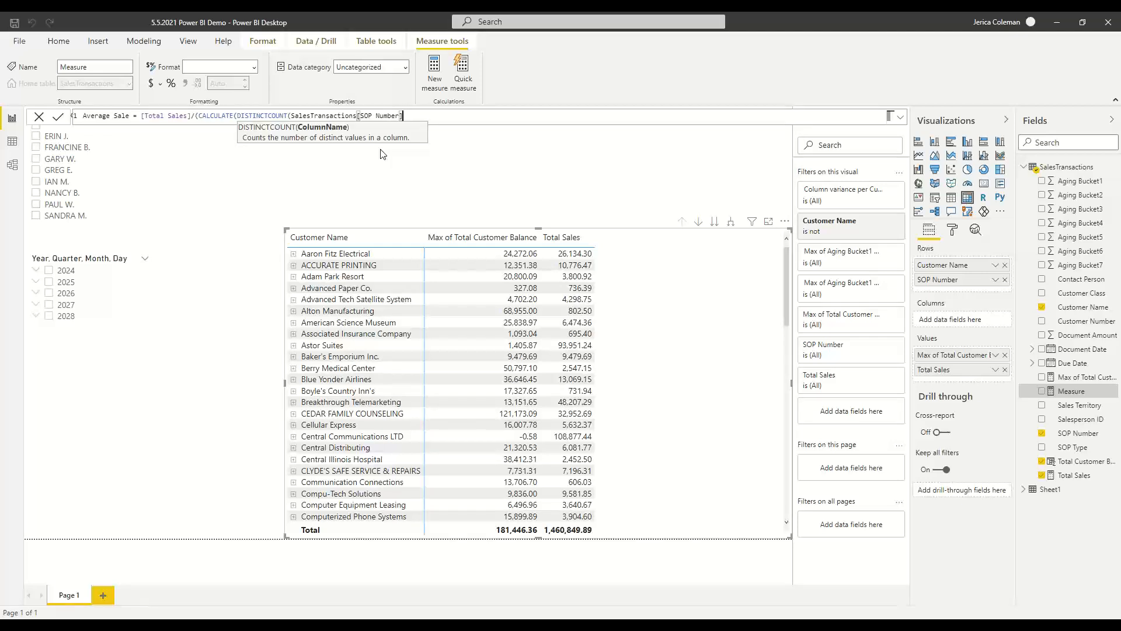
pyautogui.write(')')
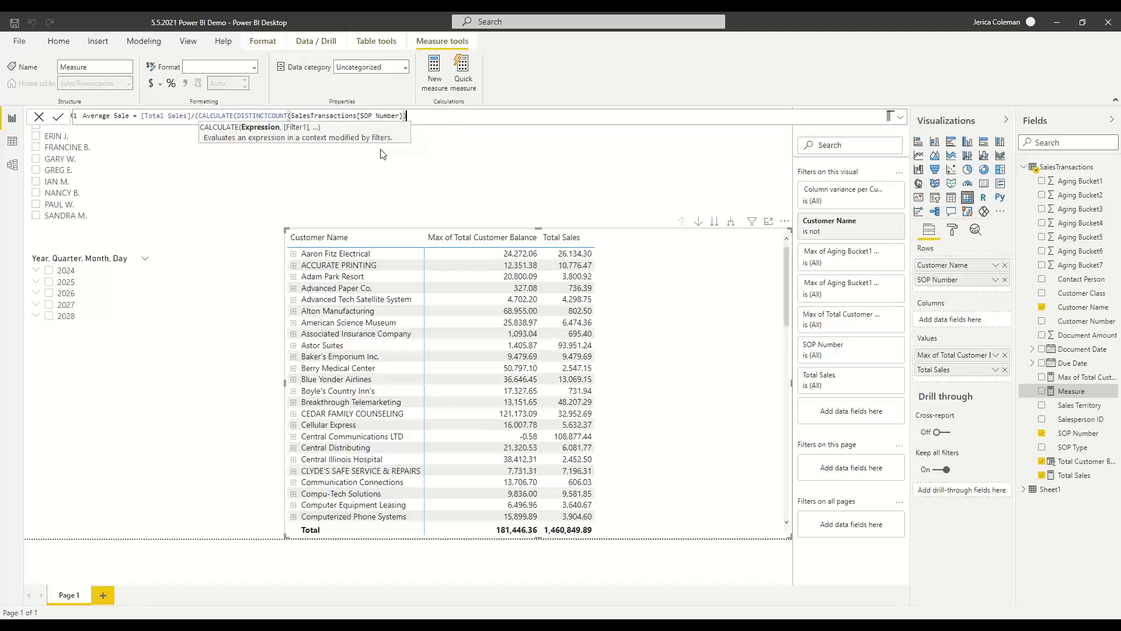
# Filter the distinct count to SalesTransactions rows where SOP Type equals "Invoice".
pyautogui.write(',FILTER')
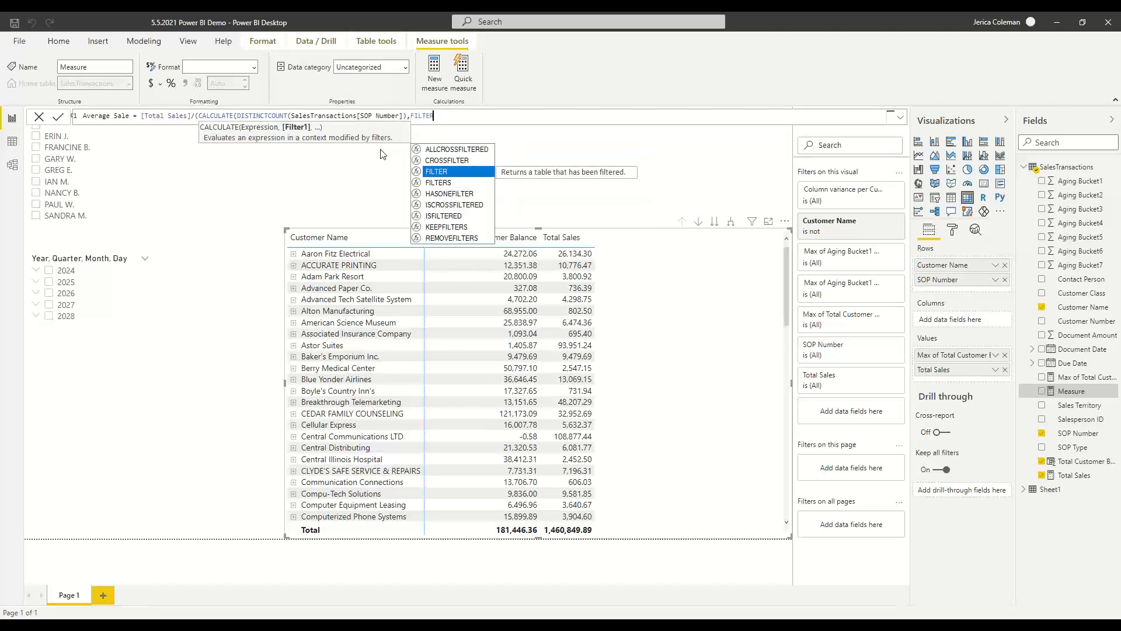
pyautogui.write('(SalesTransactions')
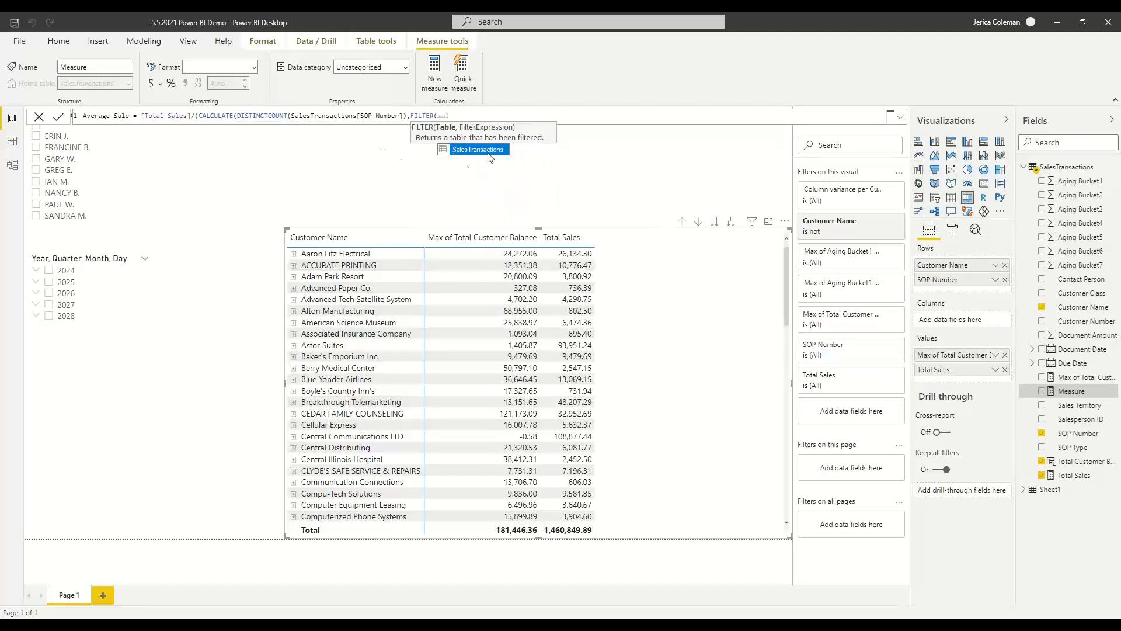
pyautogui.write(',')
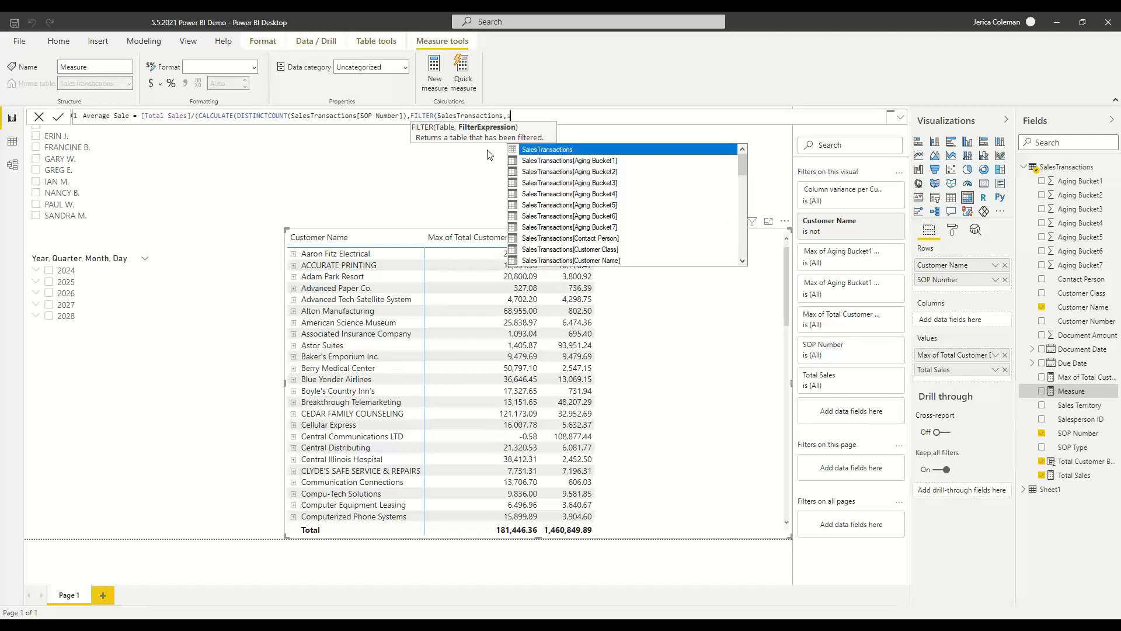
pyautogui.write('SalesTransactions[SOP Typ')
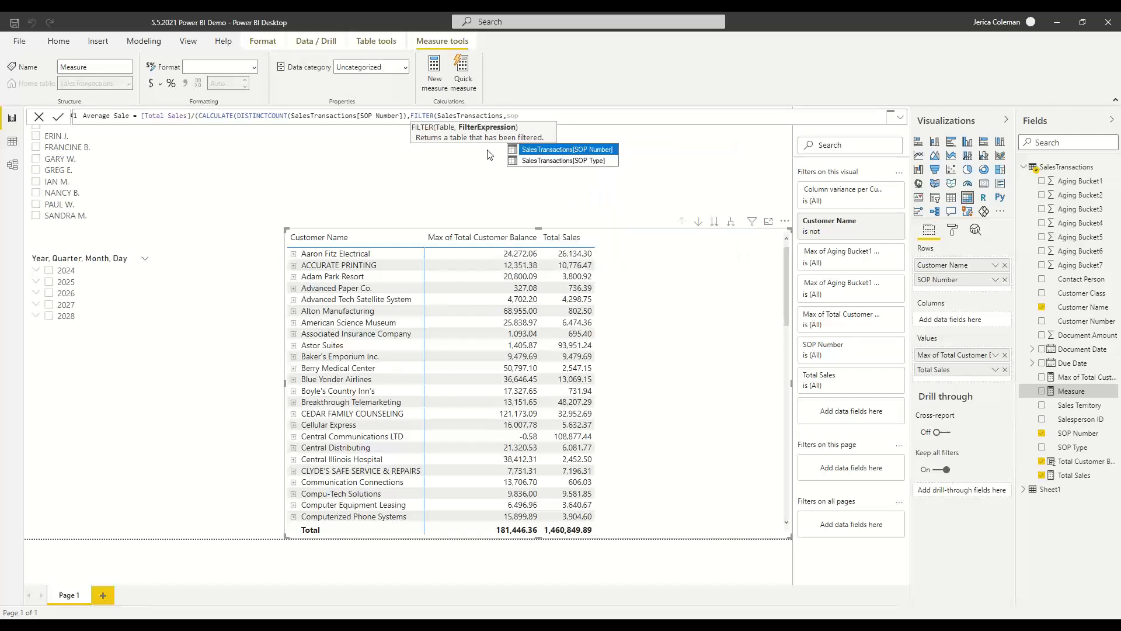
pyautogui.click(571, 163)
pyautogui.click(571, 161)
pyautogui.write('=')
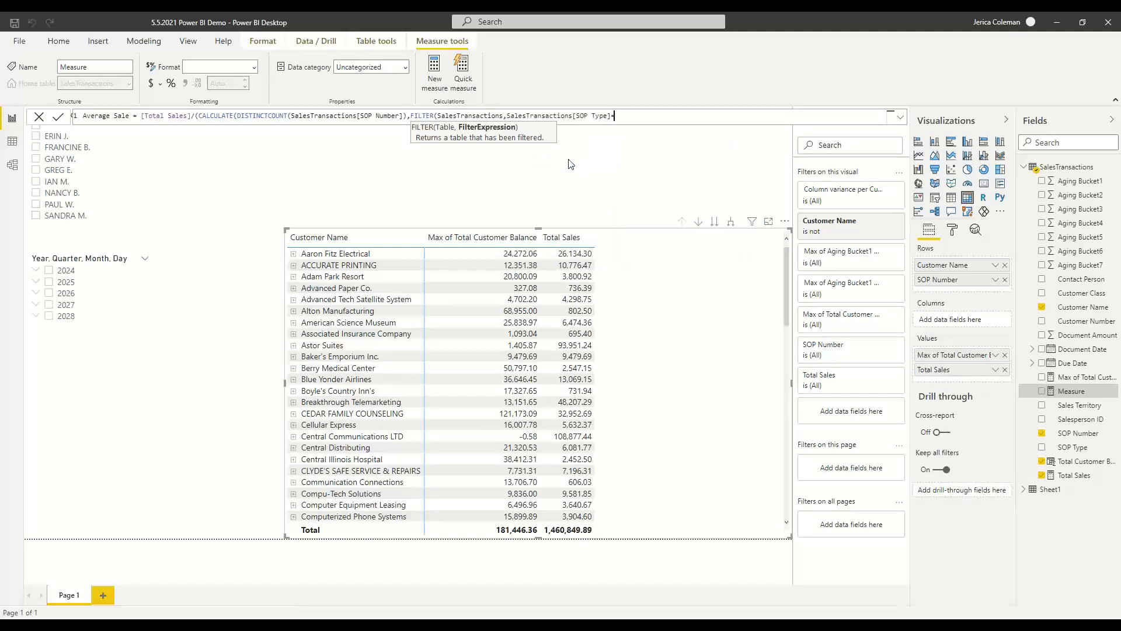
pyautogui.write('"Invoice")')
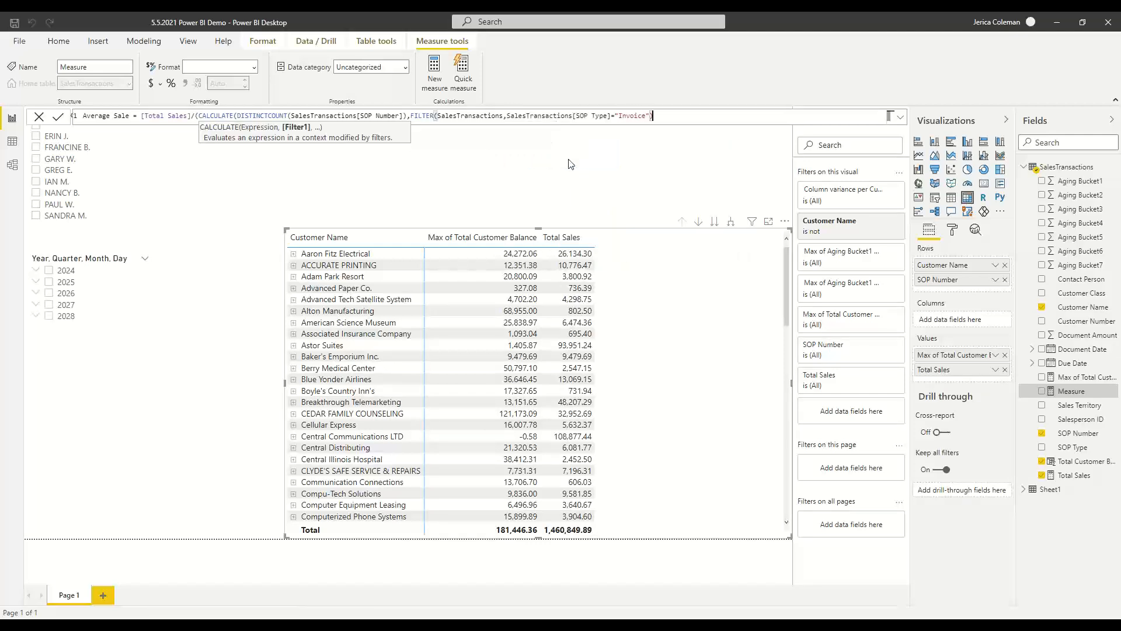
# Close and commit the Average Sale formula and add the measure to the customer matrix's values.
pyautogui.write(')')
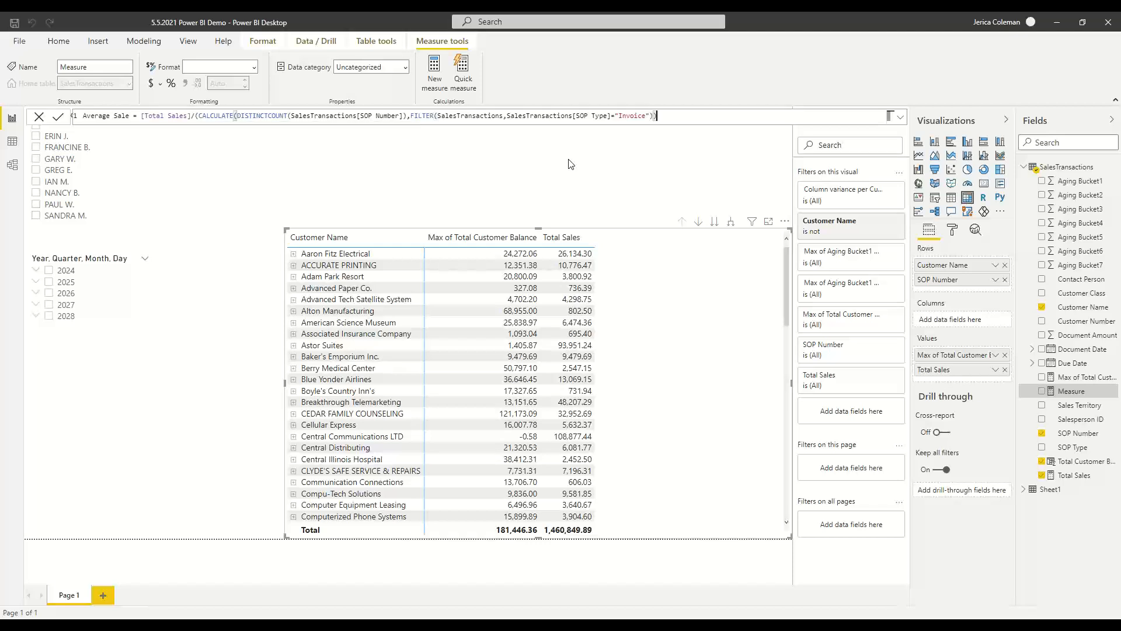
pyautogui.write(')')
pyautogui.click(59, 117)
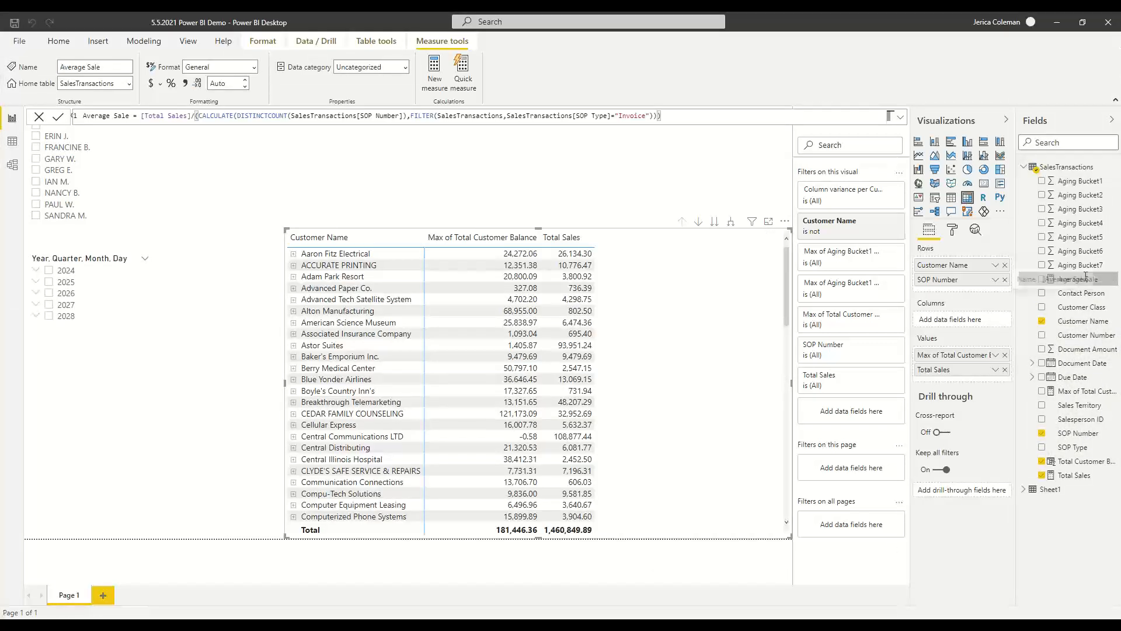
pyautogui.moveTo(1105, 285); pyautogui.dragTo(730, 278)
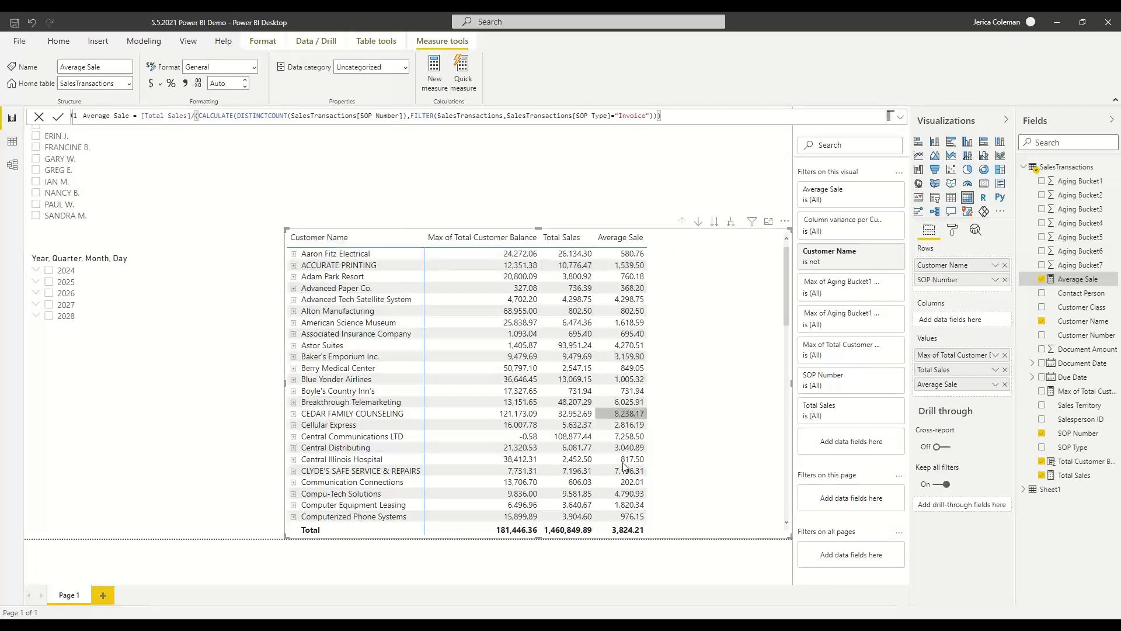
# Preview the matrix for a single salesperson with the Salesperson ID slicer and clear the selection.
pyautogui.click(37, 171)
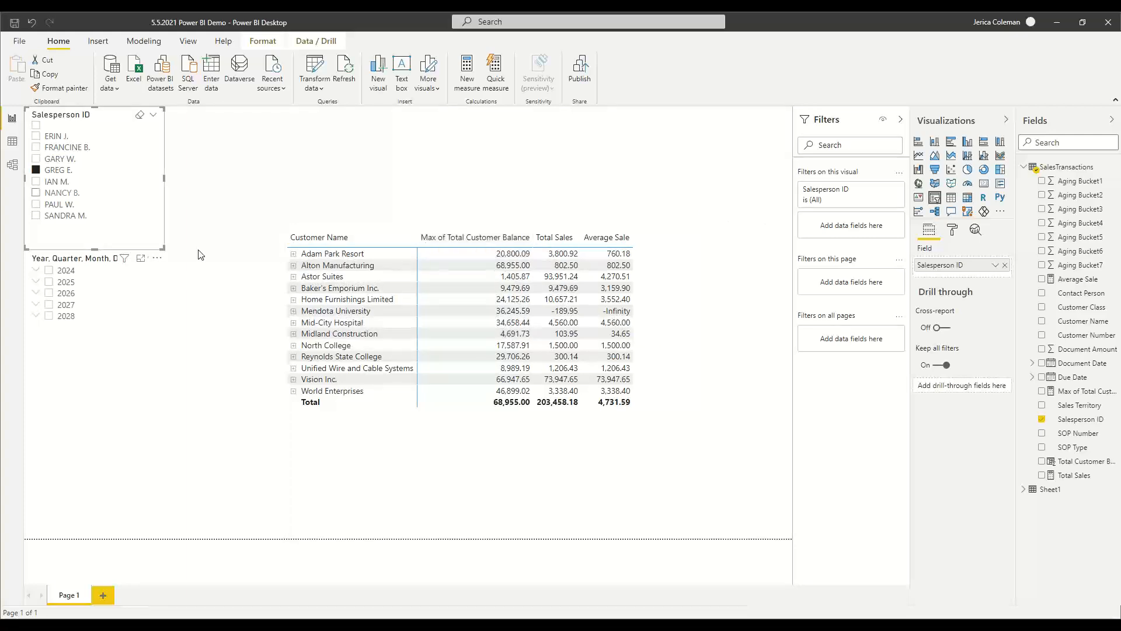
pyautogui.click(140, 115)
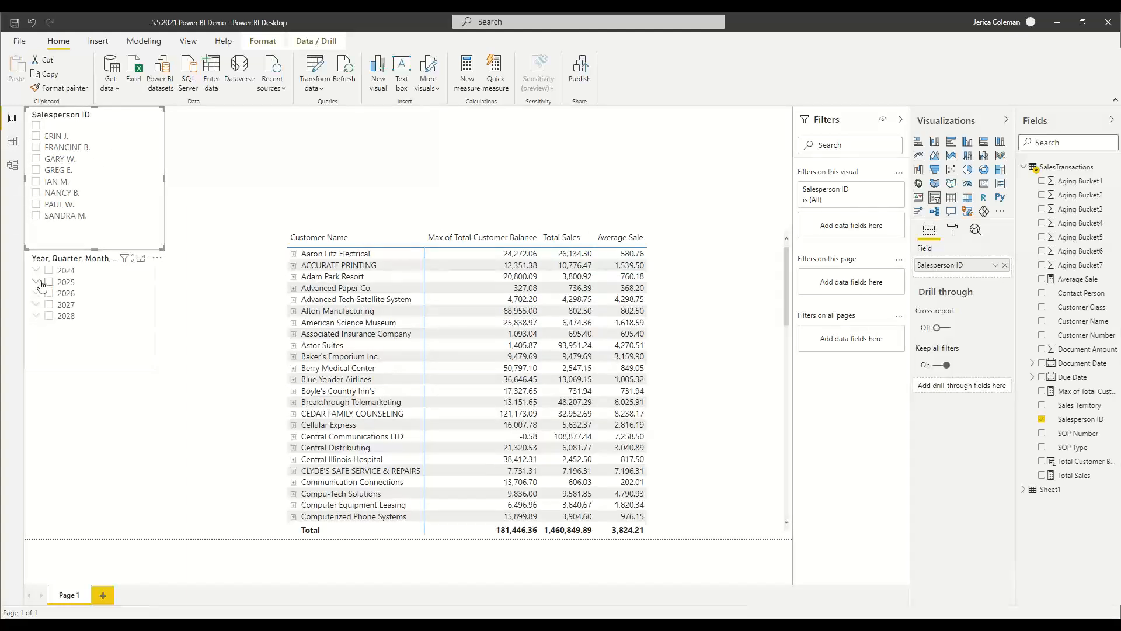
# Inspect the ACCURATE PRINTING and CEDAR FAMILY COUNSELING documents for 2026 Qtr 2, and reset the date slicer and the ACCURATE PRINTING row.
pyautogui.click(36, 293)
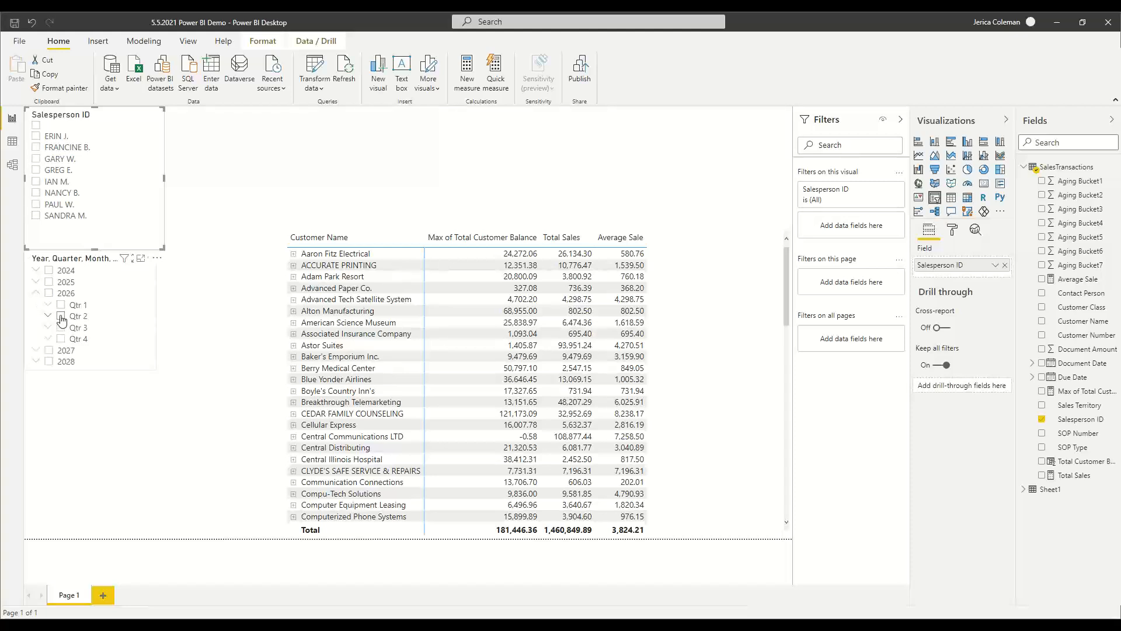
pyautogui.click(61, 317)
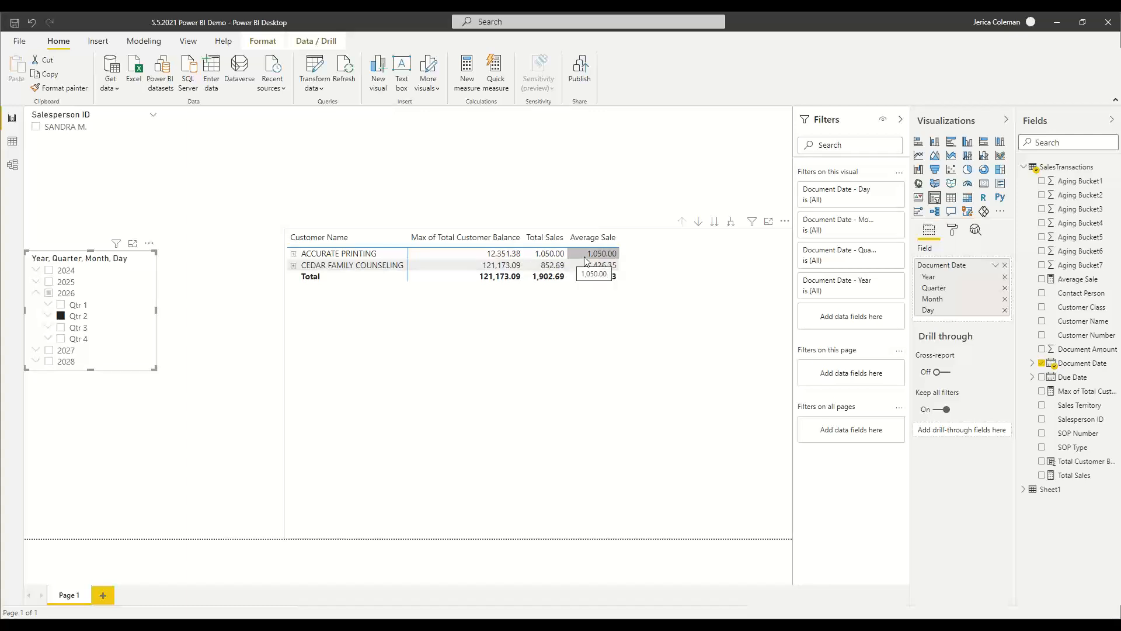
pyautogui.click(294, 254)
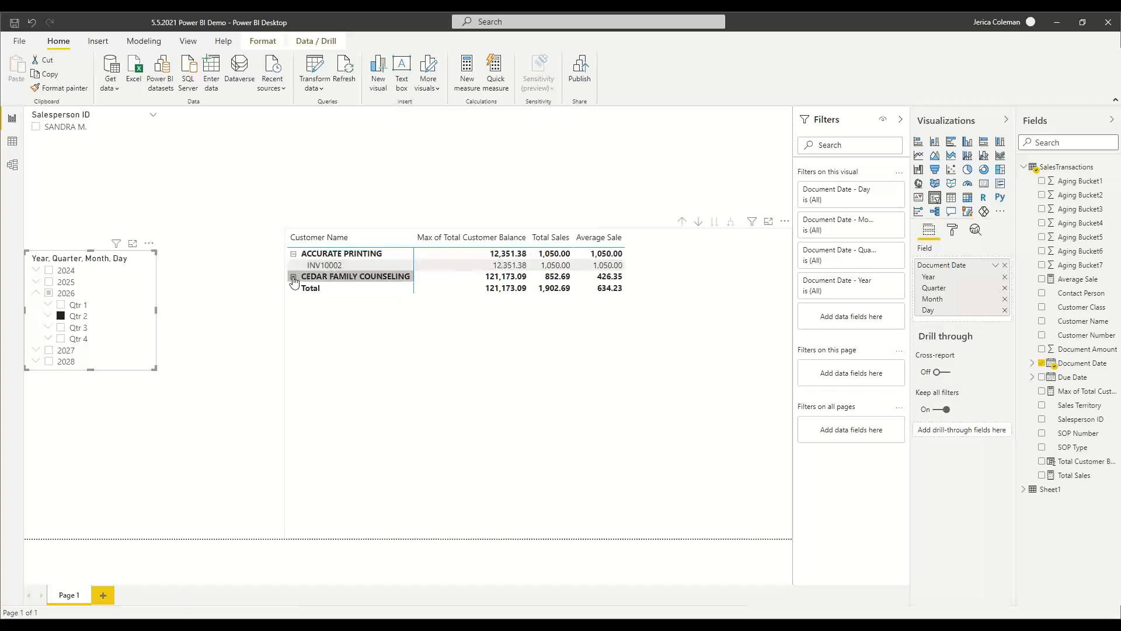
pyautogui.click(293, 278)
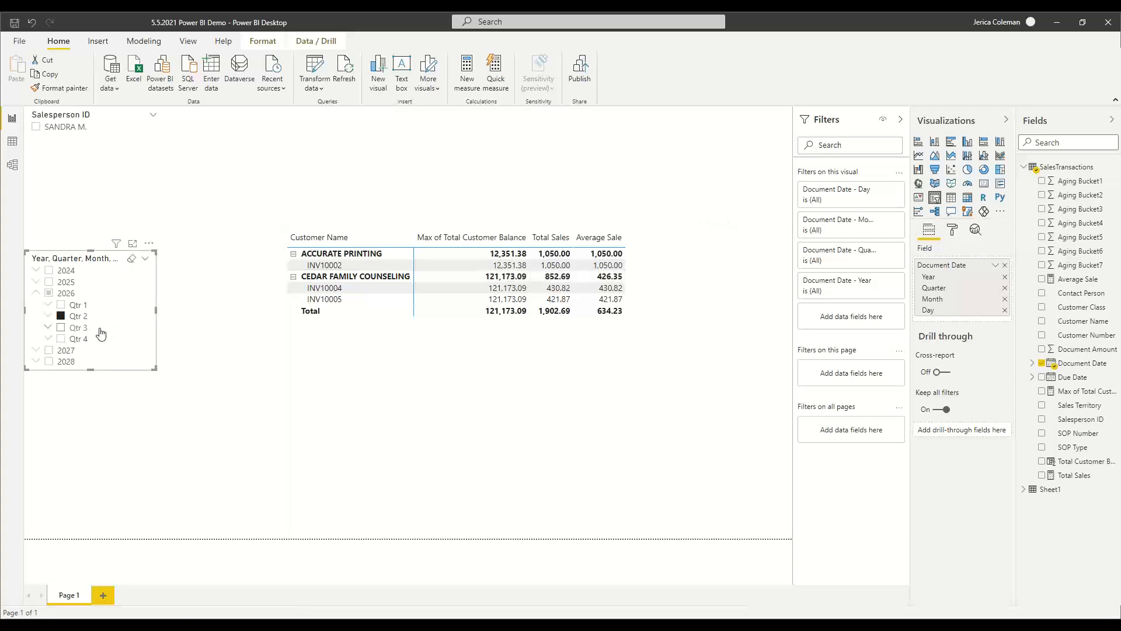
pyautogui.click(133, 261)
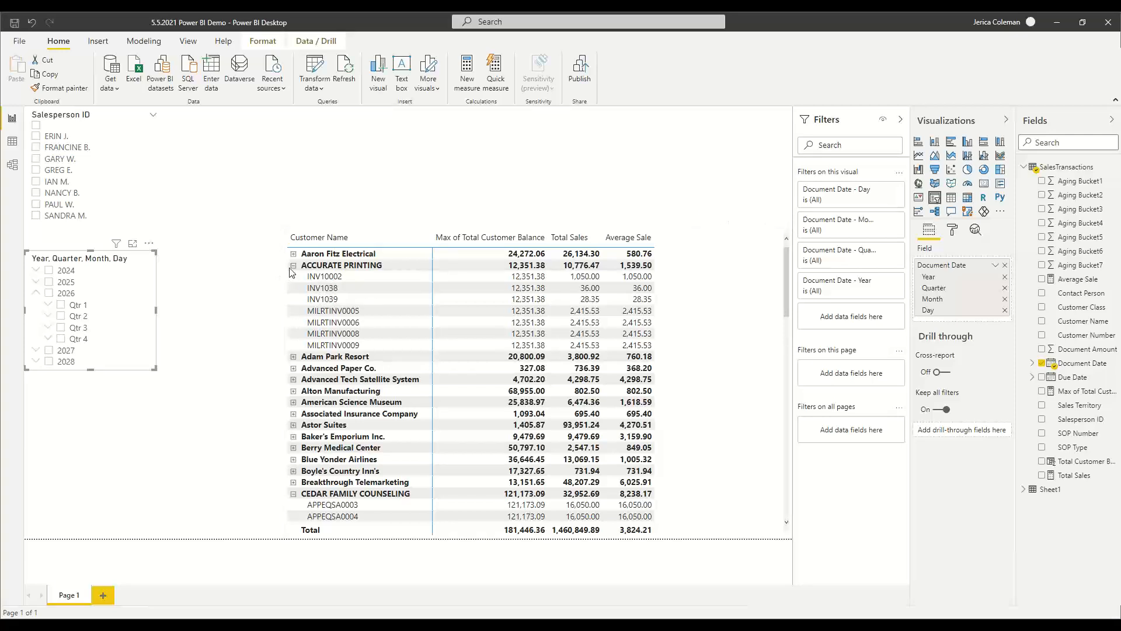
pyautogui.click(293, 265)
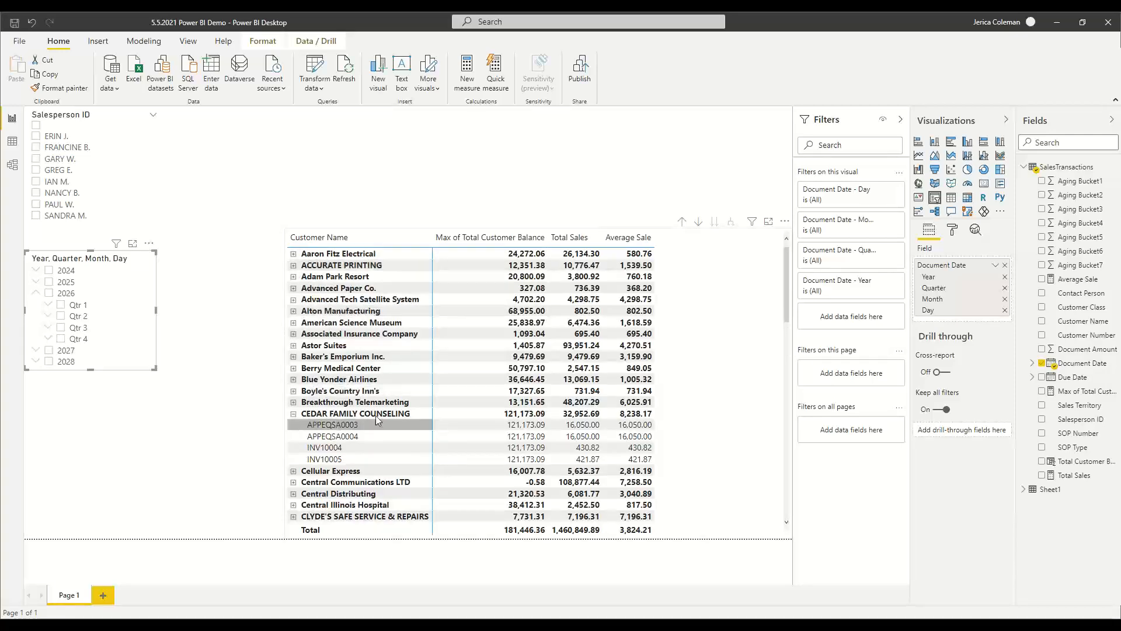